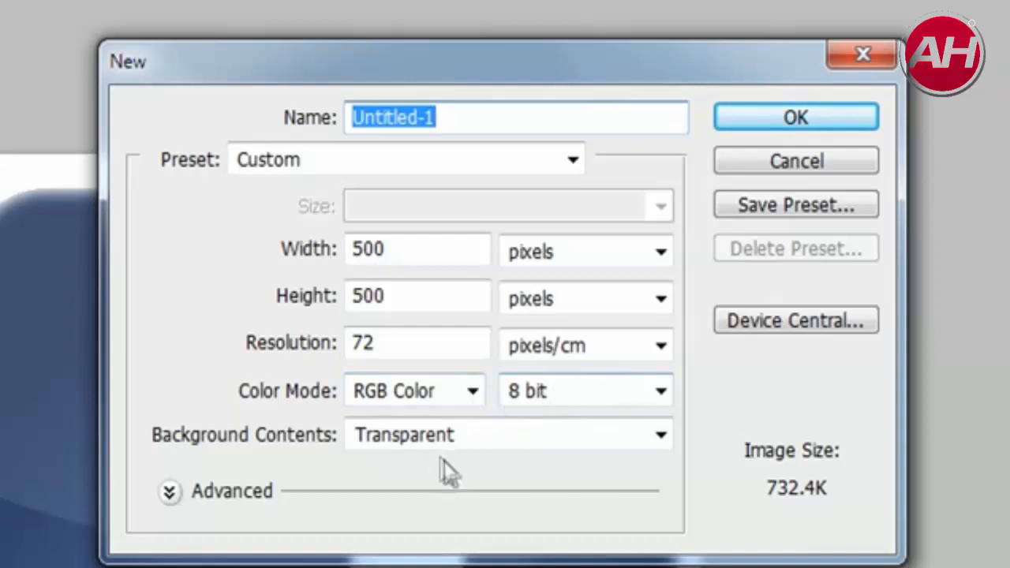
- Create a 500 × 500 pixel RGB document at 72 pixels/cm with transparent background contents
{"action": "left_click", "coordinate": [502, 441]}
{"action": "left_click", "coordinate": [493, 515]}
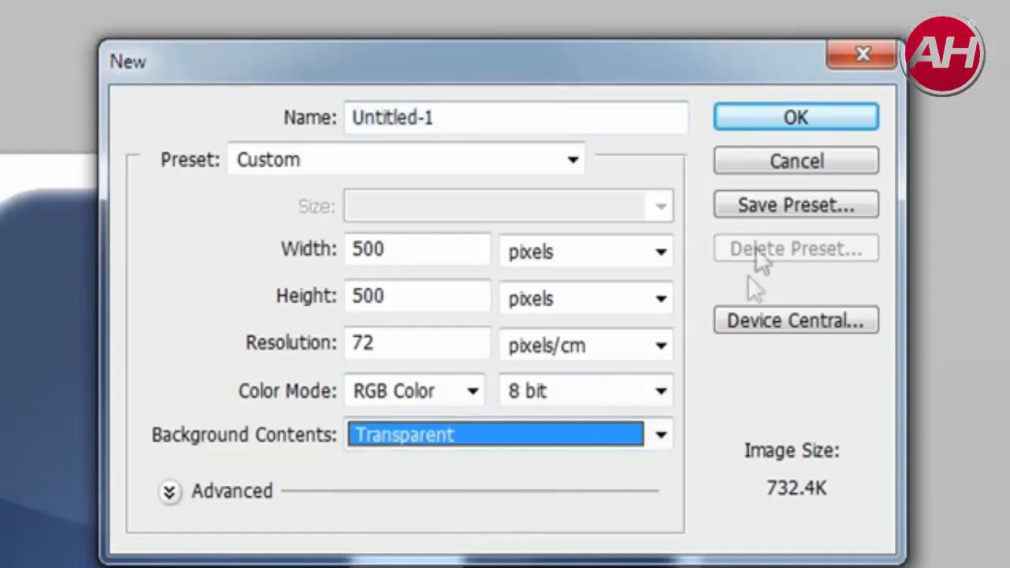
{"action": "left_click", "coordinate": [783, 119]}
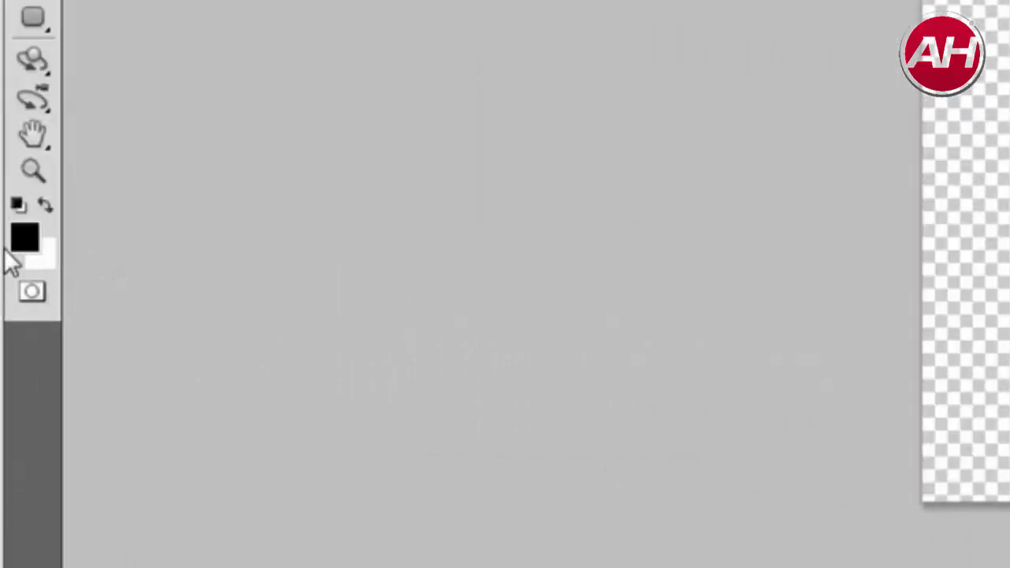
- Set the foreground colour to white (ffffff) and fill Layer 1 with it
{"action": "left_click", "coordinate": [32, 241]}
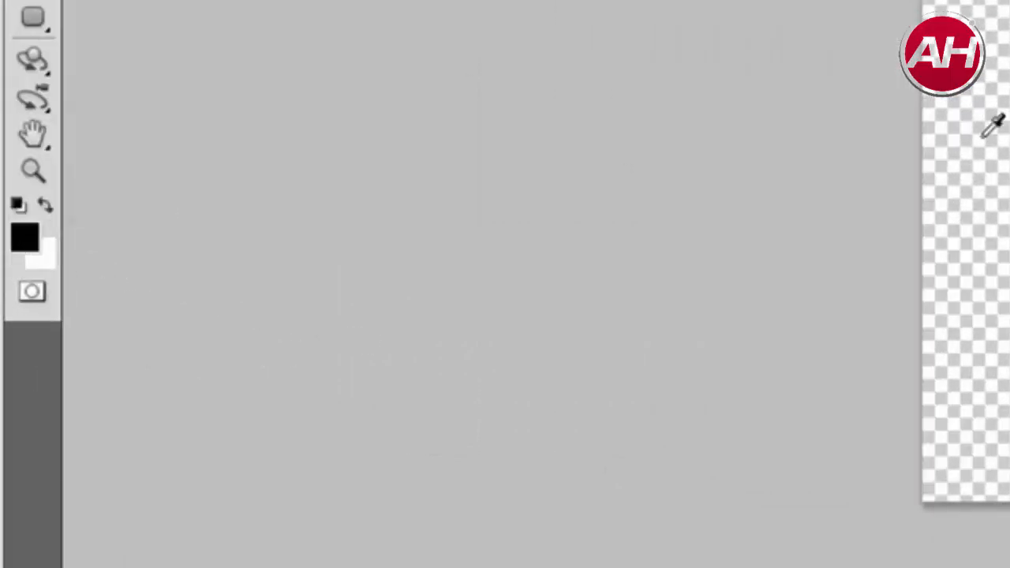
{"action": "left_click", "coordinate": [323, 260]}
{"action": "left_click_drag", "start_coordinate": [110, 270], "coordinate": [51, 89]}
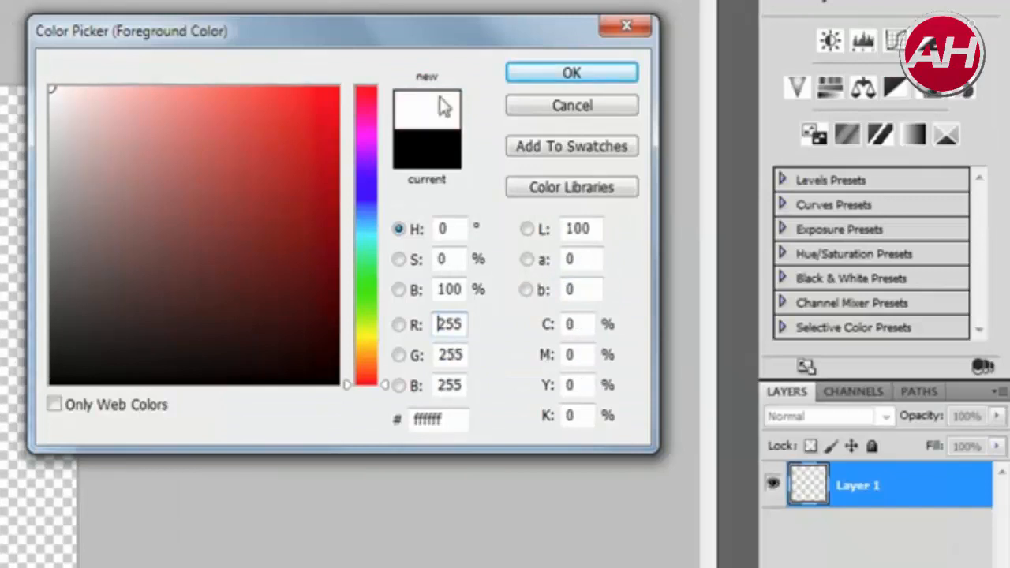
{"action": "left_click", "coordinate": [597, 78]}
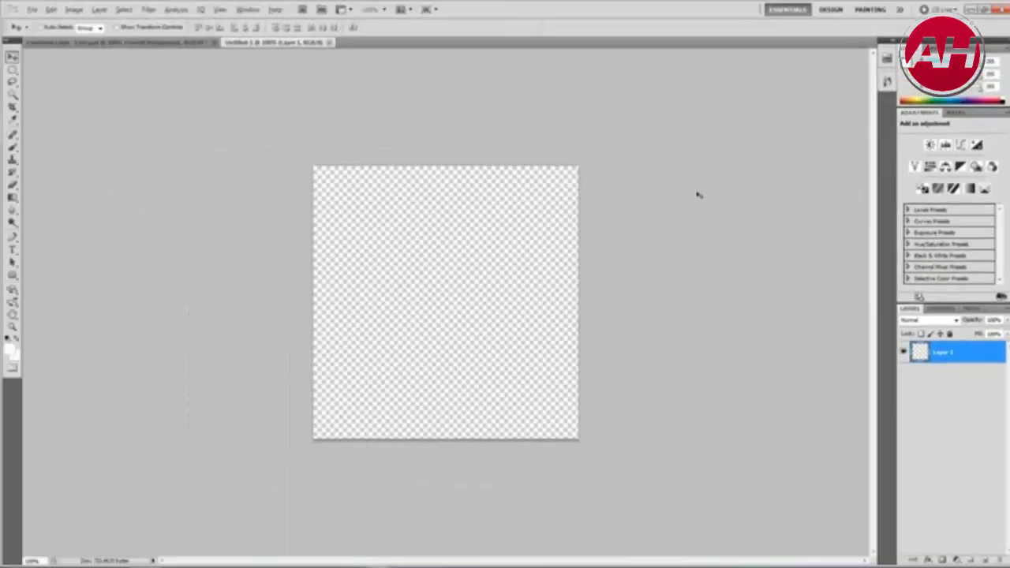
{"action": "key", "text": "alt+BackSpace"}
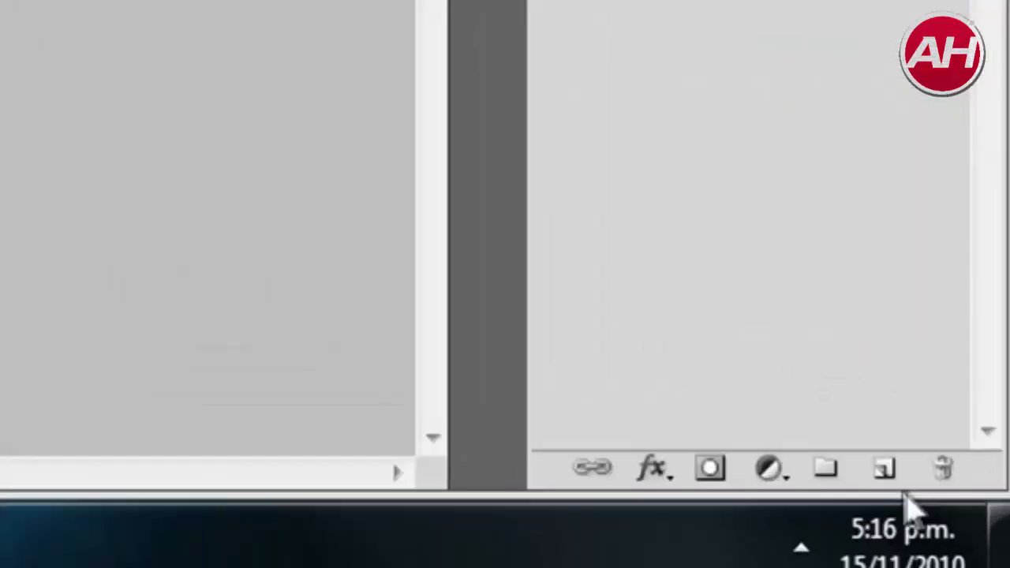
- Add a new layer and draw a rounded rectangle with a 60 px corner radius, nearly filling the canvas
{"action": "left_click", "coordinate": [888, 476]}
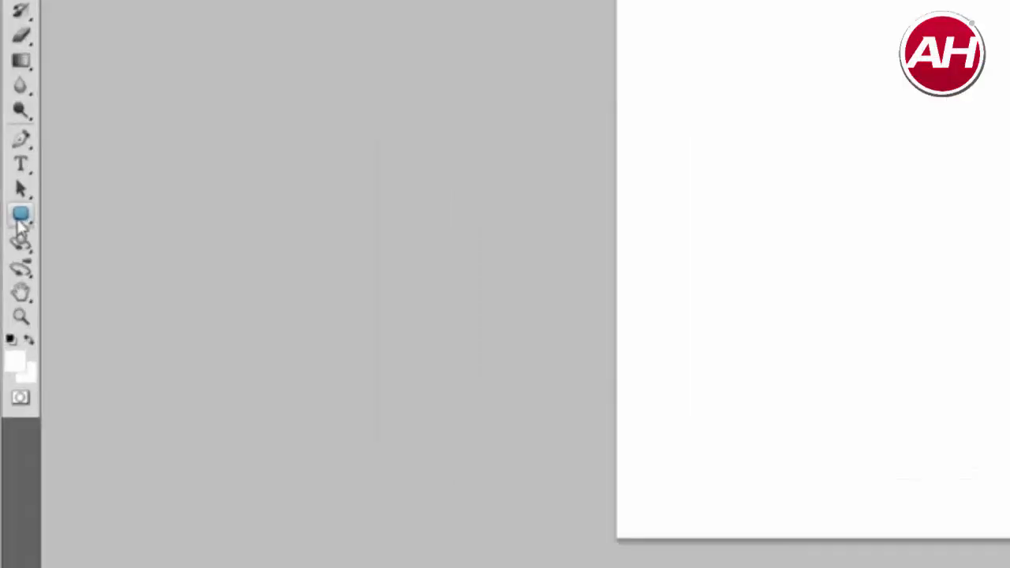
{"action": "left_click", "coordinate": [11, 275]}
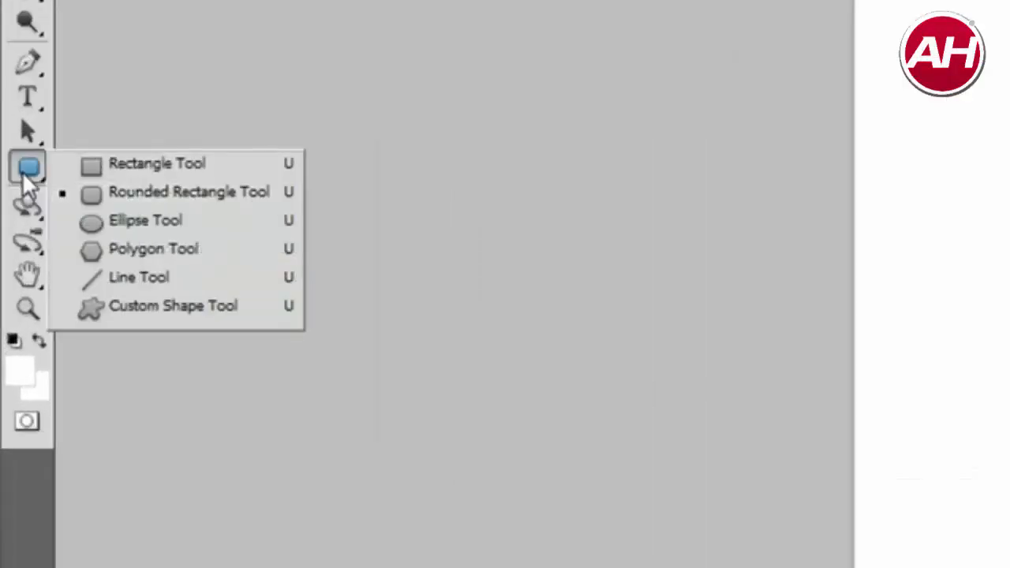
{"action": "left_click", "coordinate": [267, 196]}
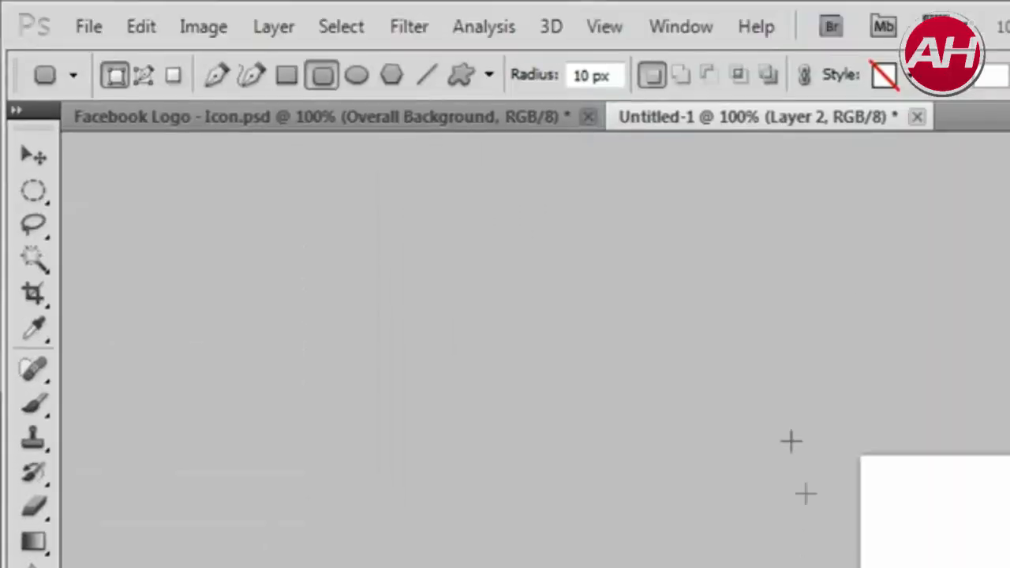
{"action": "left_click", "coordinate": [618, 78]}
{"action": "type", "text": "60 p"}
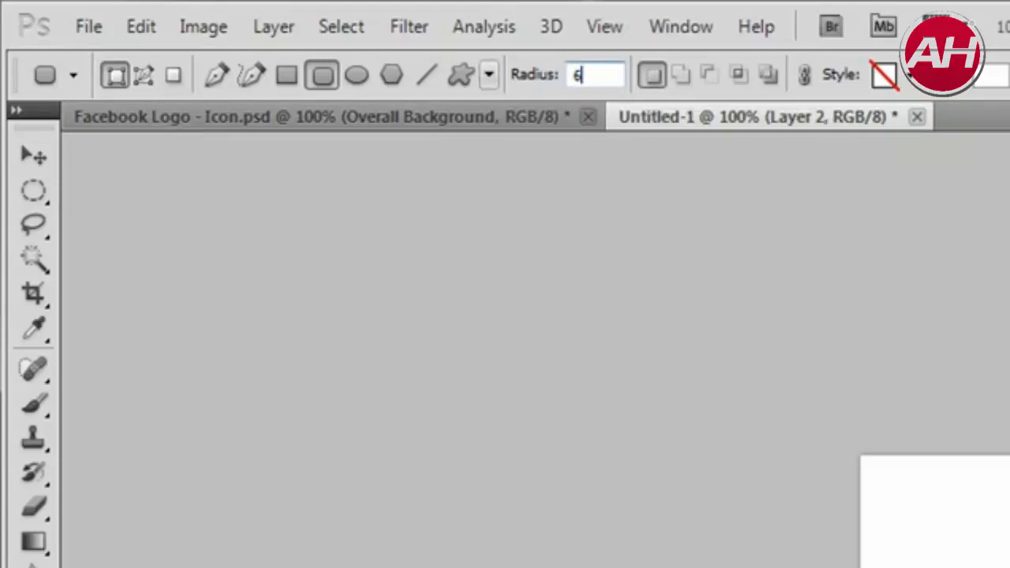
{"action": "type", "text": "x"}
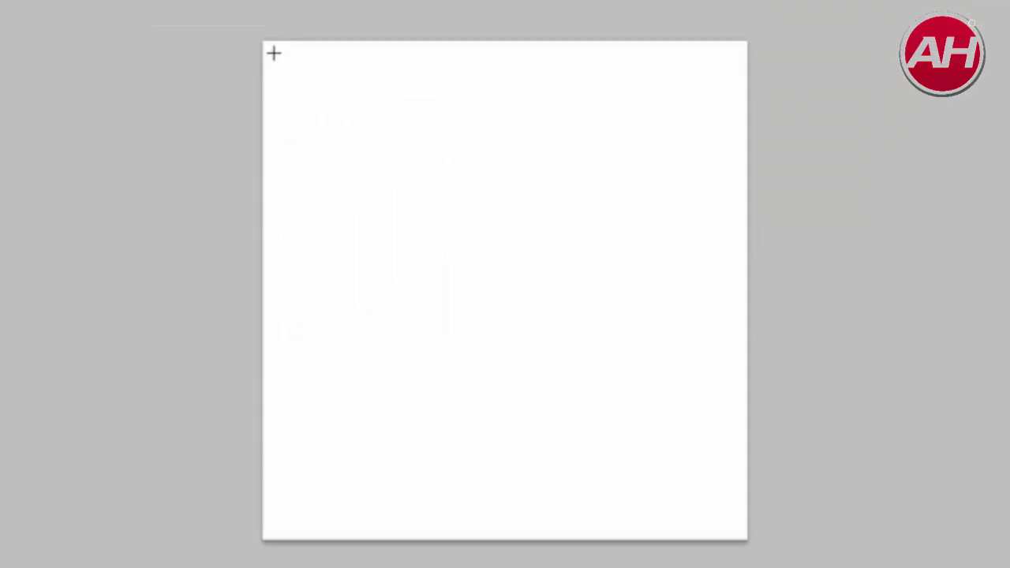
{"action": "left_click_drag", "start_coordinate": [276, 53], "coordinate": [734, 542]}
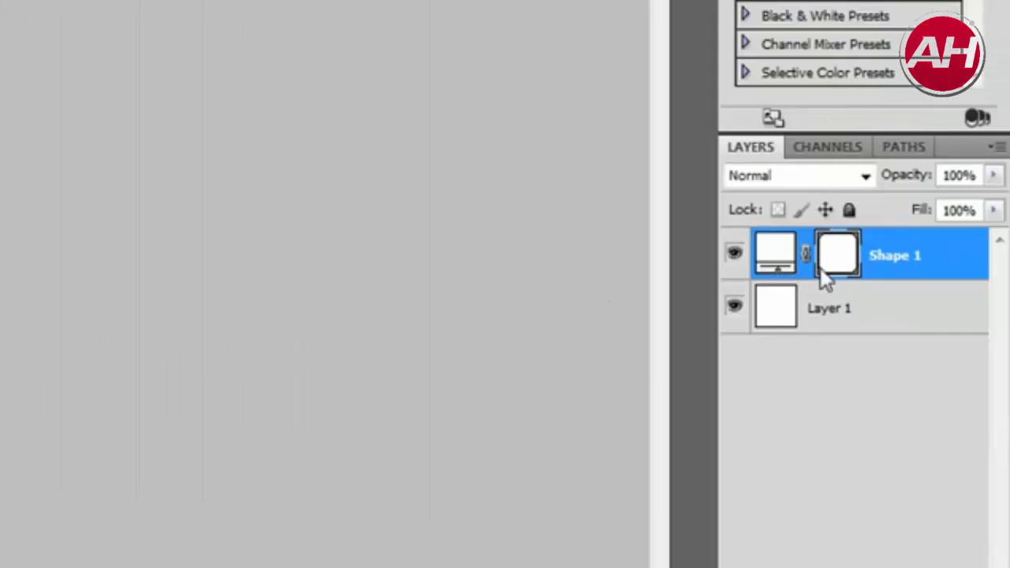
- Recolour the rounded rectangle to black (000000) and rasterize its Shape 1 layer
{"action": "double_click", "coordinate": [779, 263]}
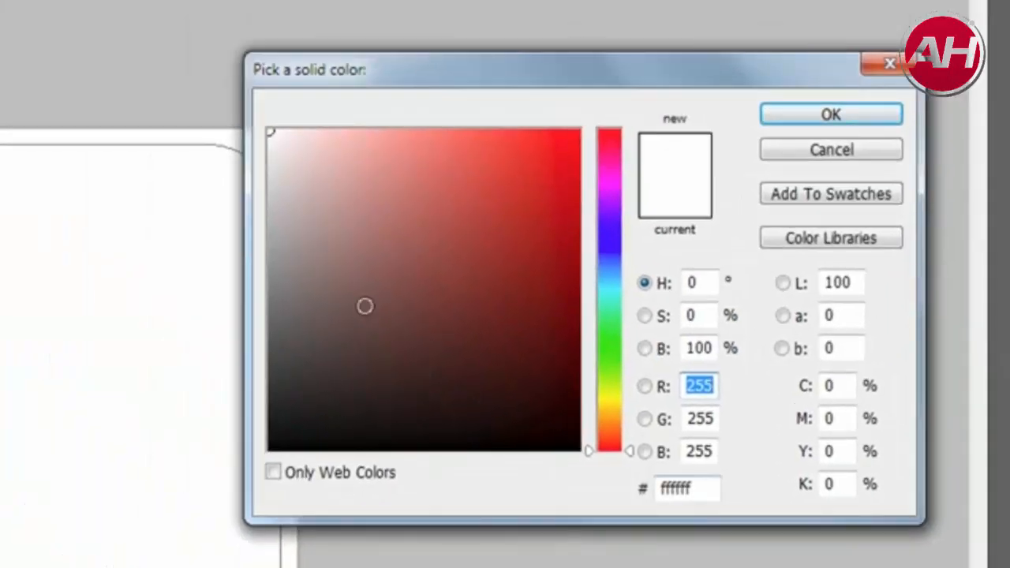
{"action": "left_click_drag", "start_coordinate": [364, 306], "coordinate": [104, 539]}
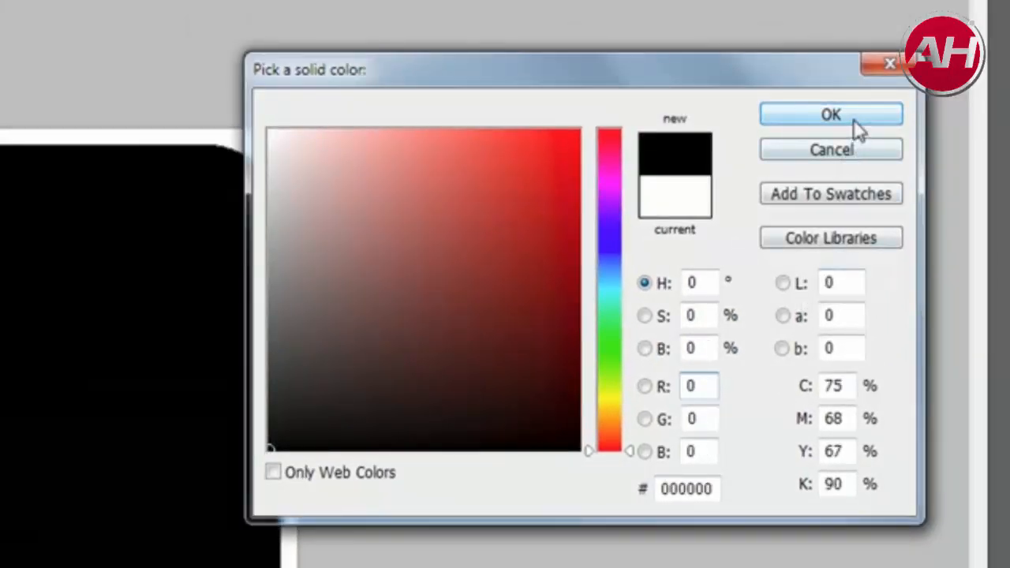
{"action": "left_click", "coordinate": [853, 119]}
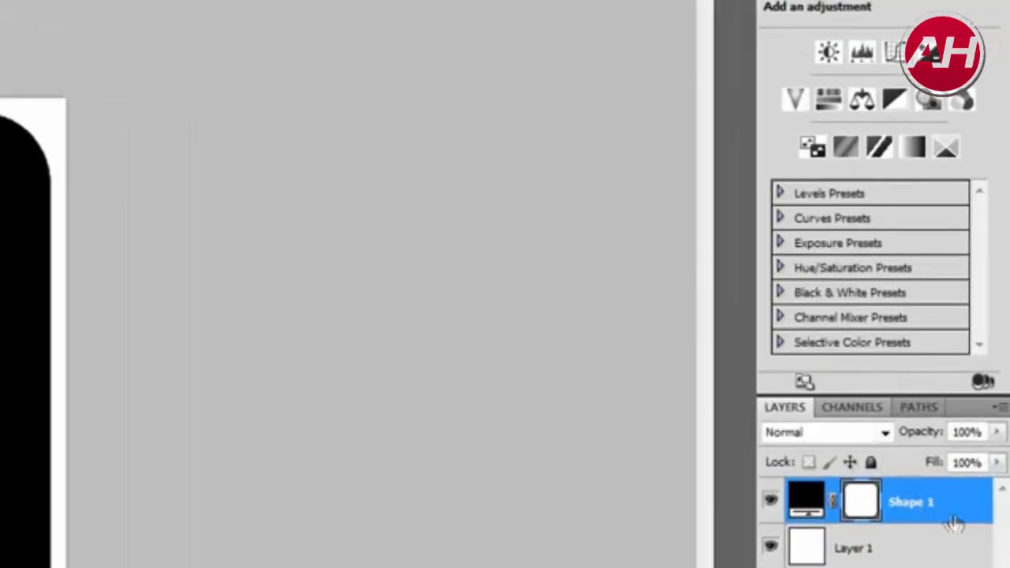
{"action": "right_click", "coordinate": [993, 355]}
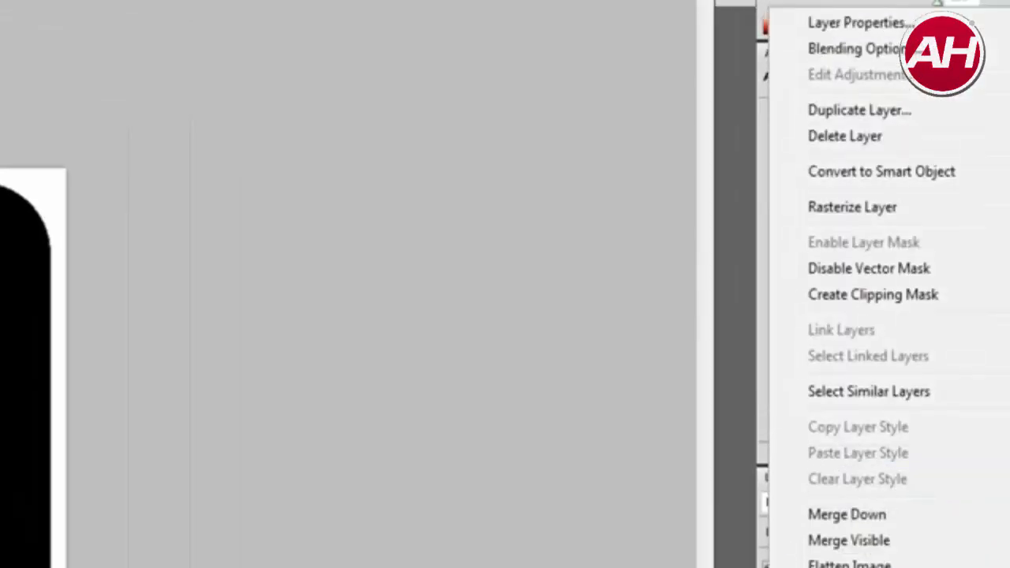
{"action": "left_click", "coordinate": [940, 215]}
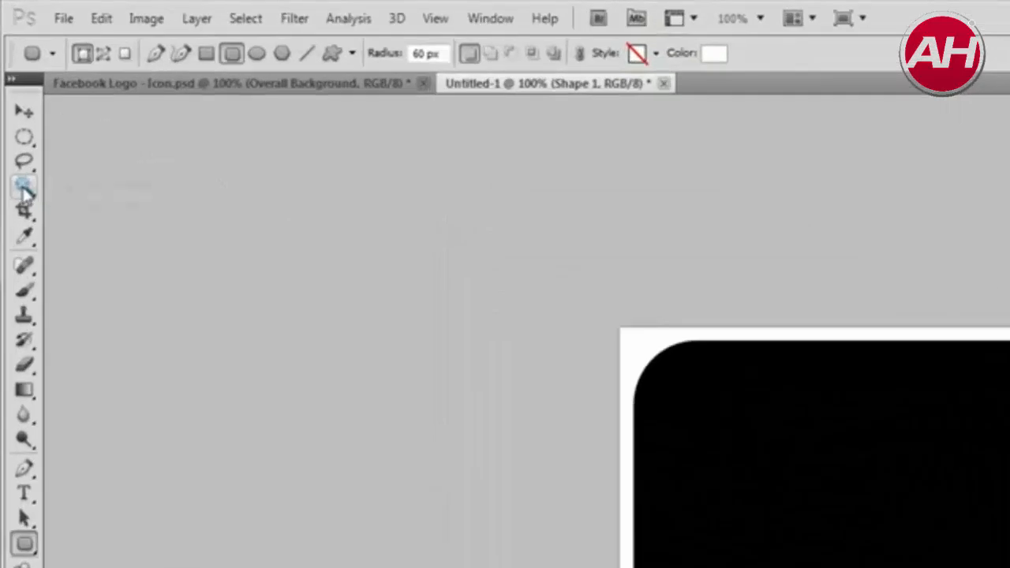
- Select the black rounded rectangle with the Magic Wand tool
{"action": "left_click", "coordinate": [13, 93]}
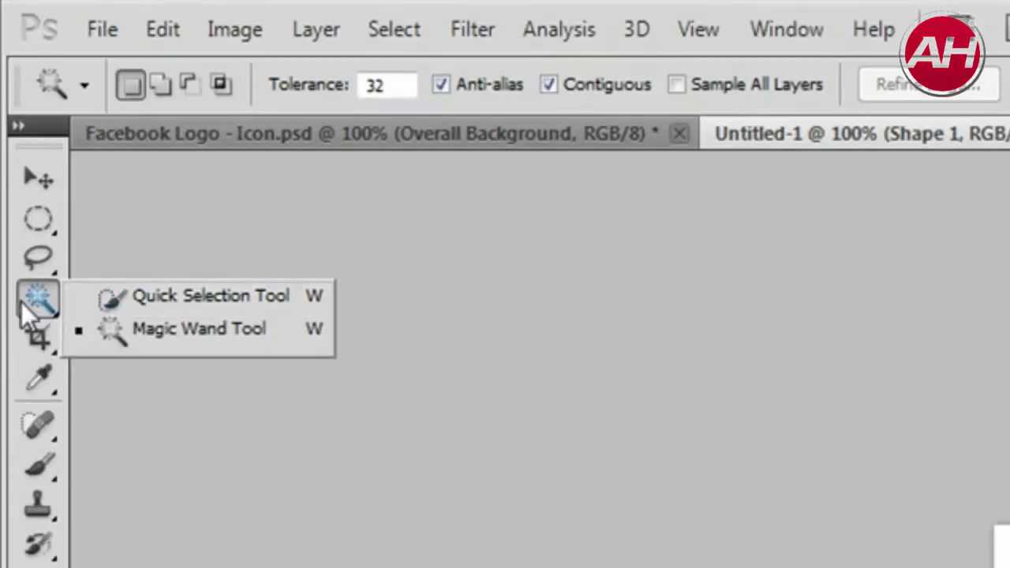
{"action": "left_click", "coordinate": [257, 331]}
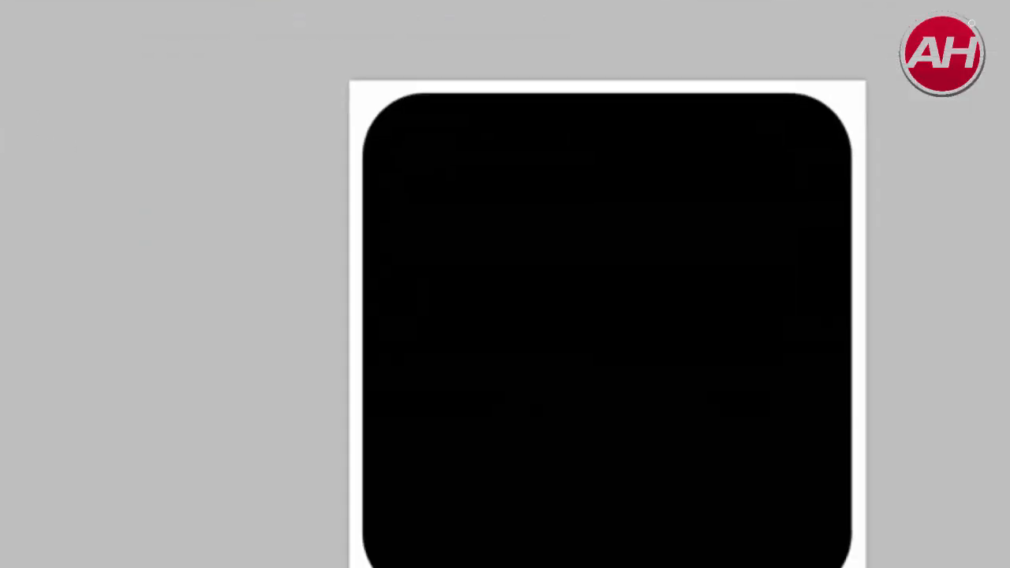
{"action": "left_click", "coordinate": [517, 290]}
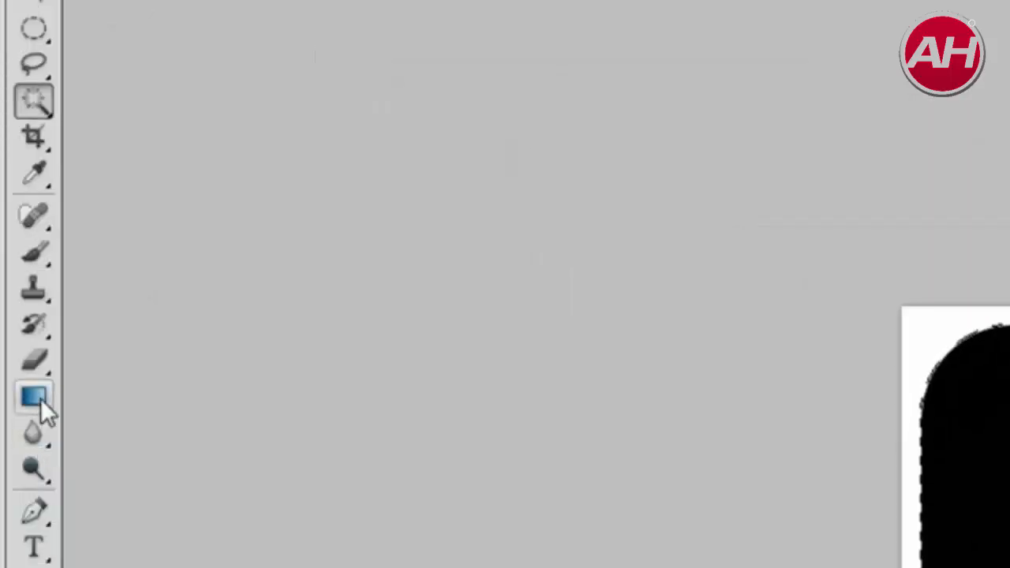
- Activate the Gradient tool and bring up the gradient presets containing the blue Facebook gradient
{"action": "left_click", "coordinate": [41, 398]}
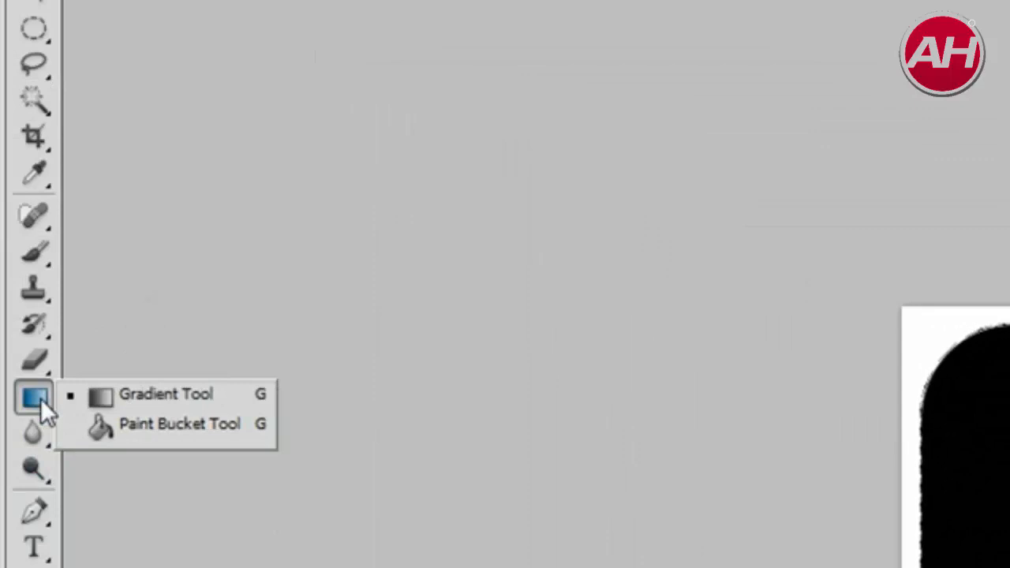
{"action": "left_click", "coordinate": [227, 402]}
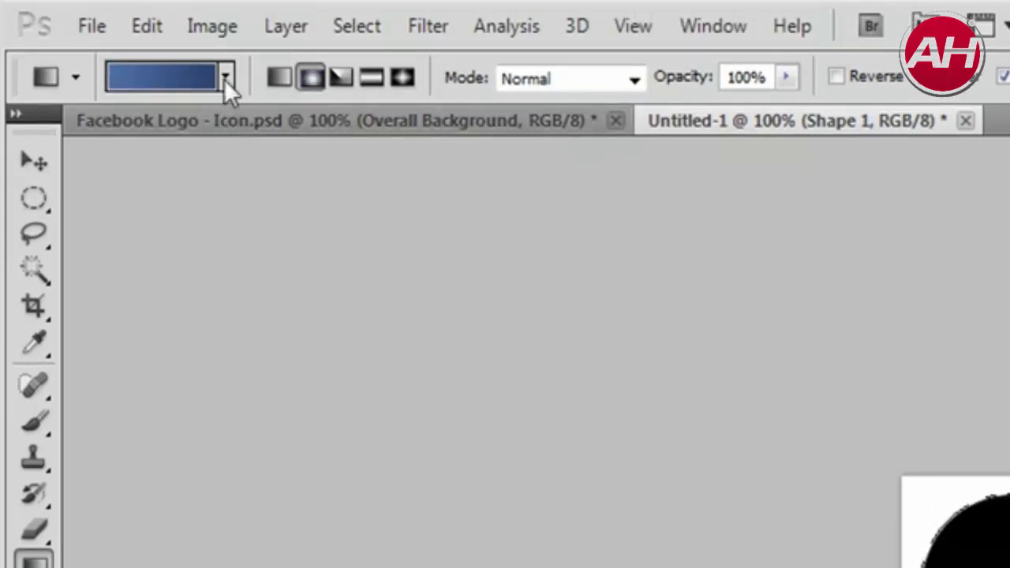
{"action": "left_click", "coordinate": [225, 79]}
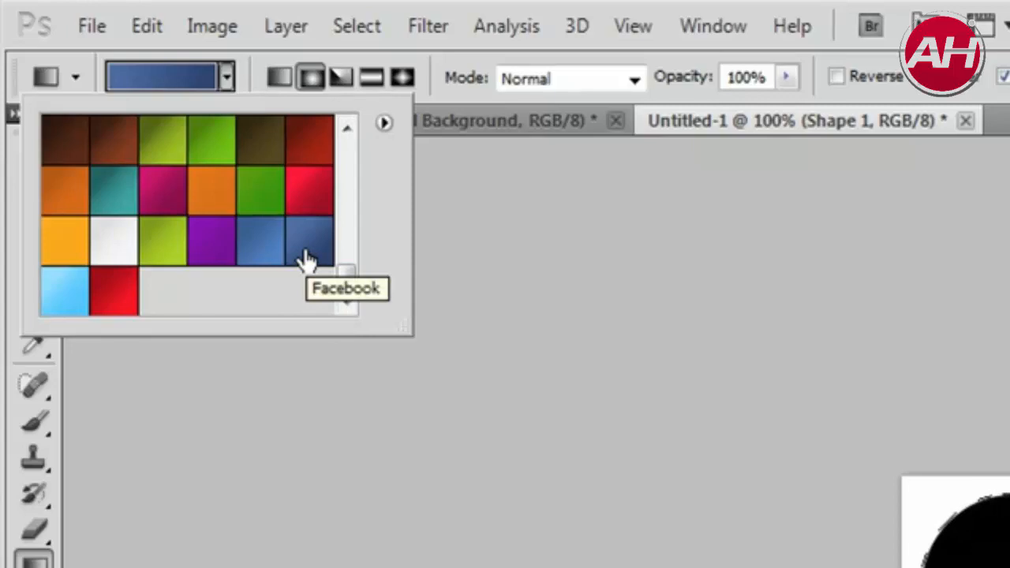
{"action": "left_click_drag", "start_coordinate": [343, 274], "coordinate": [365, 275]}
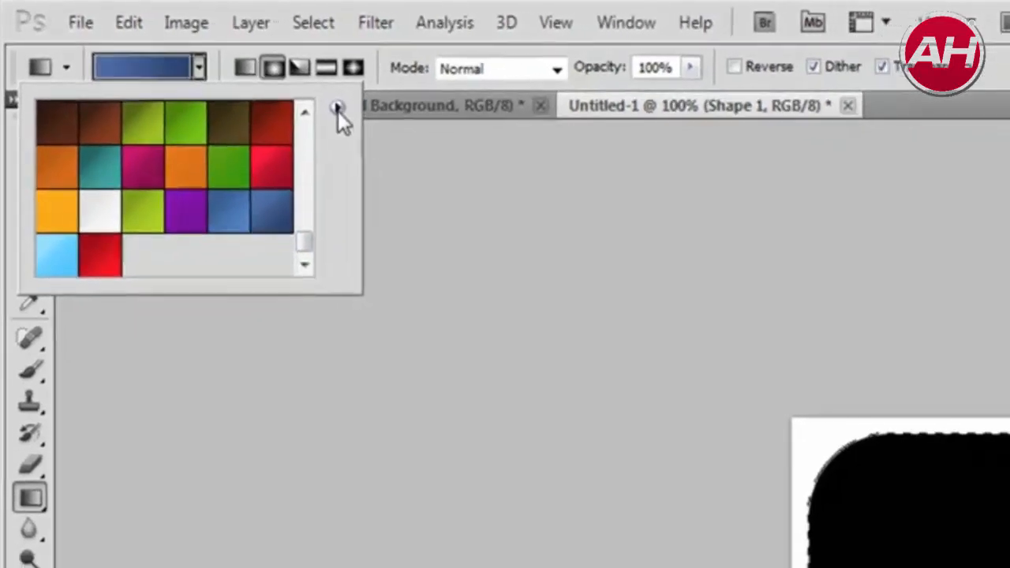
{"action": "left_click", "coordinate": [337, 108]}
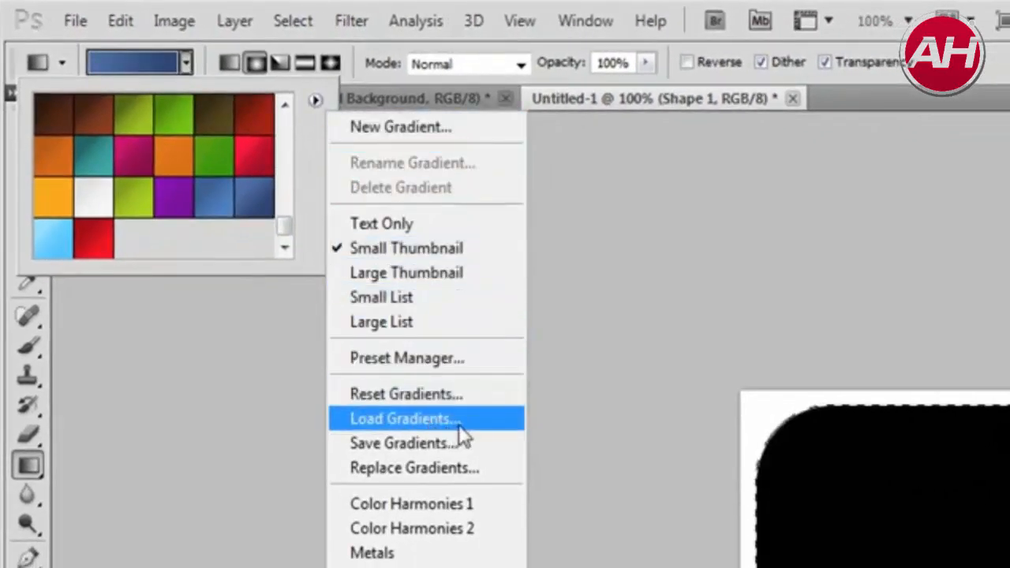
{"action": "left_click", "coordinate": [459, 425]}
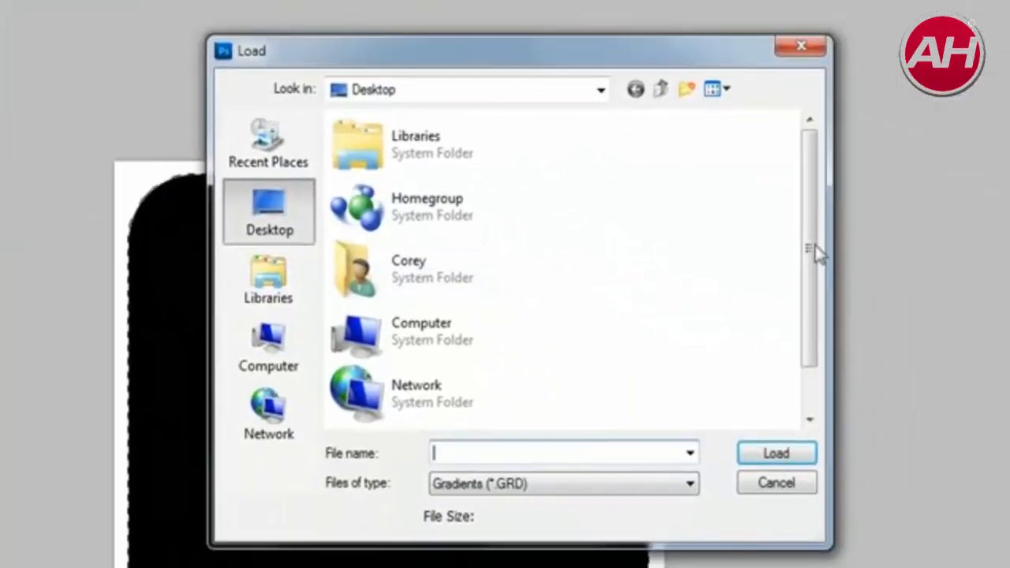
{"action": "left_click_drag", "start_coordinate": [945, 289], "coordinate": [953, 429]}
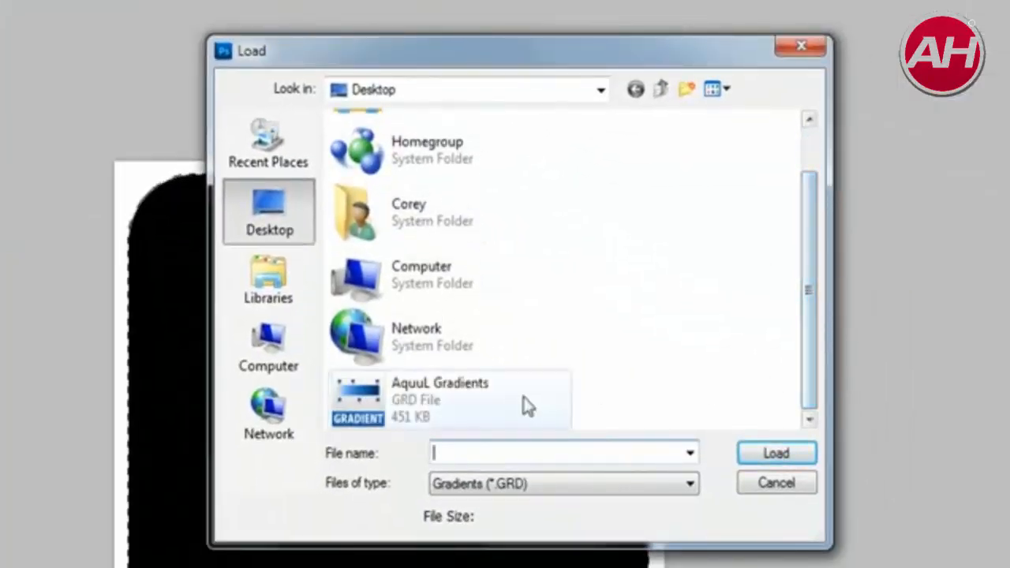
{"action": "left_click", "coordinate": [454, 406]}
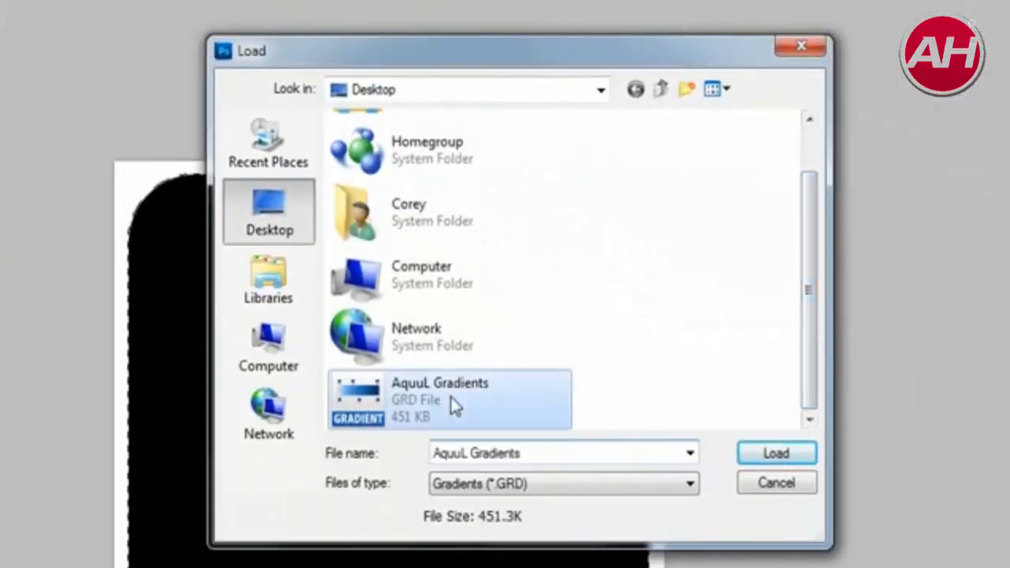
{"action": "left_click", "coordinate": [786, 487]}
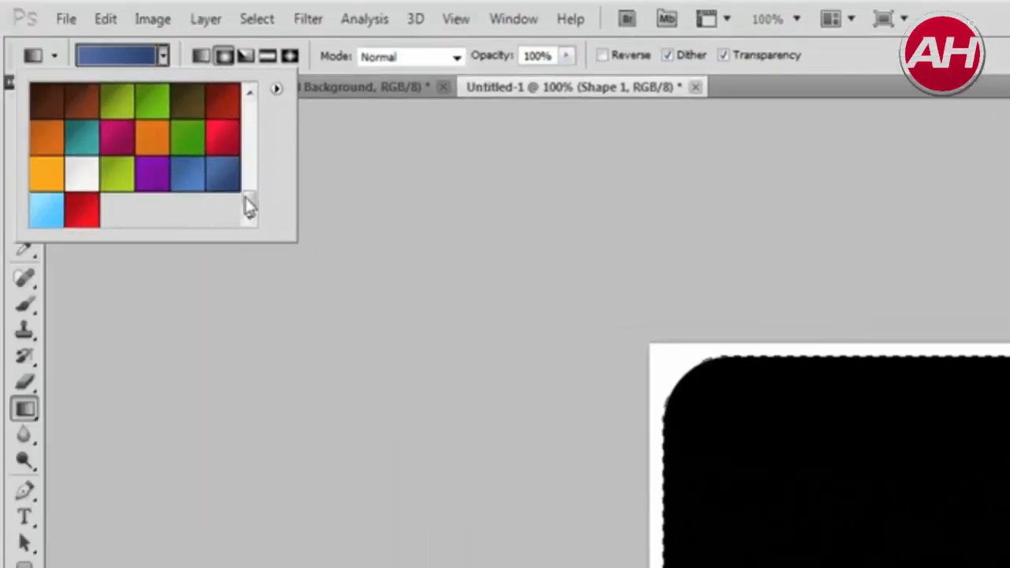
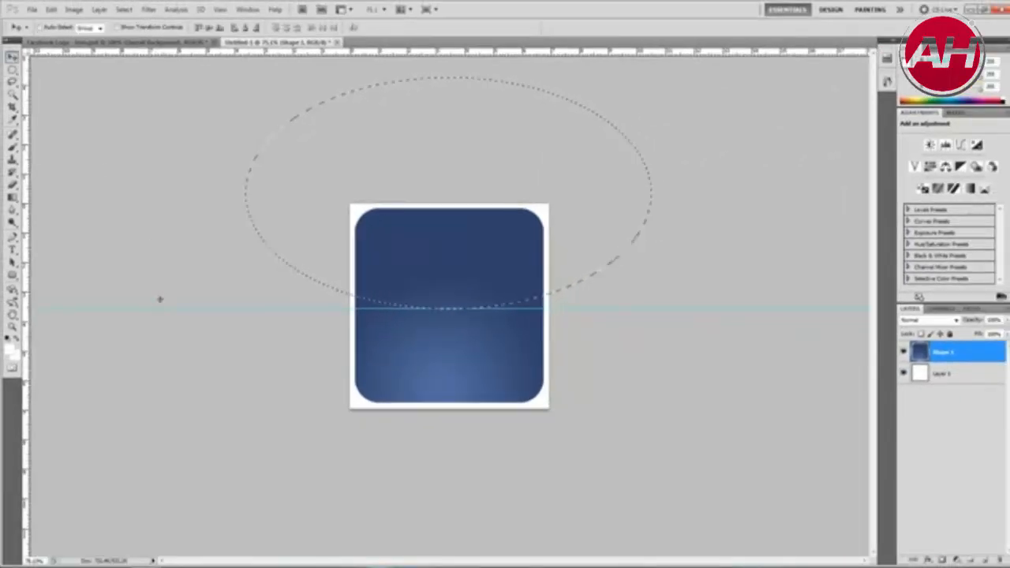
- Remove the horizontal guide from the canvas and add a new layer above Shape 1
{"action": "left_click_drag", "start_coordinate": [159, 299], "coordinate": [176, 56]}
{"action": "left_click", "coordinate": [990, 561]}
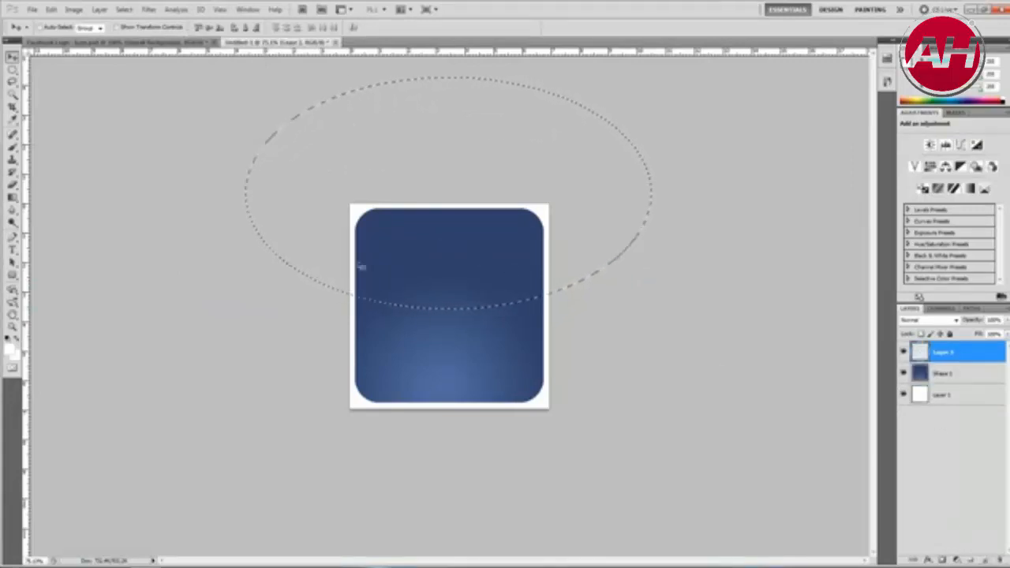
- Set the foreground colour to white and fill the elliptical selection on the new layer with it
{"action": "left_click", "coordinate": [12, 341]}
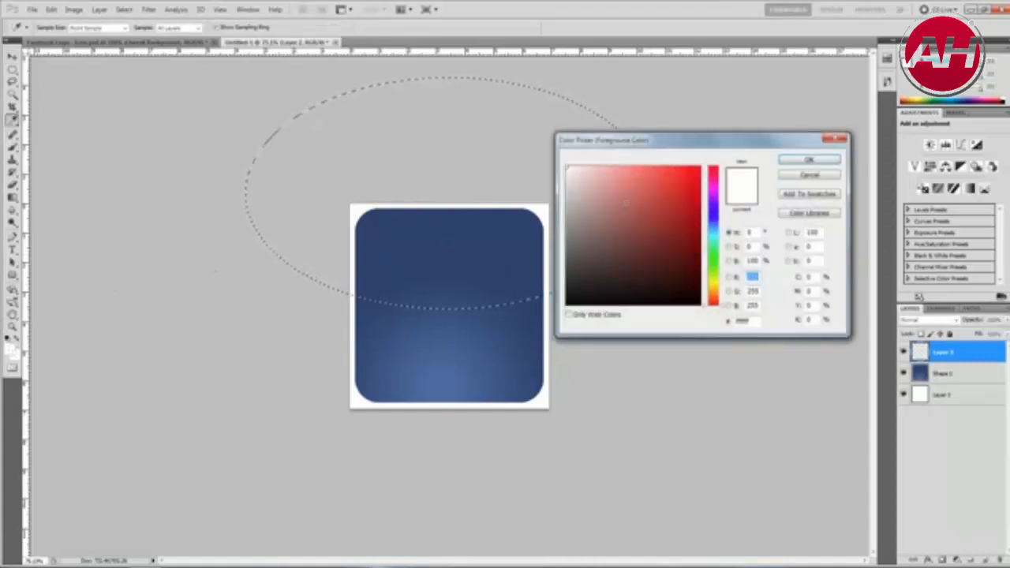
{"action": "left_click_drag", "start_coordinate": [591, 188], "coordinate": [531, 156]}
{"action": "left_click", "coordinate": [809, 160]}
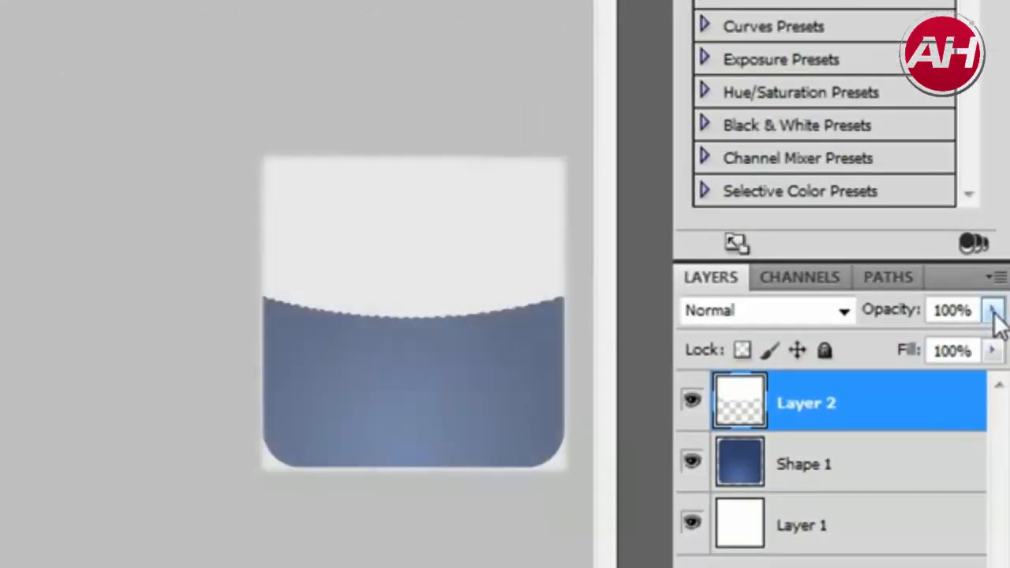
- Lower the opacity of the white highlight on Layer 2 to 20%
{"action": "left_click", "coordinate": [993, 311]}
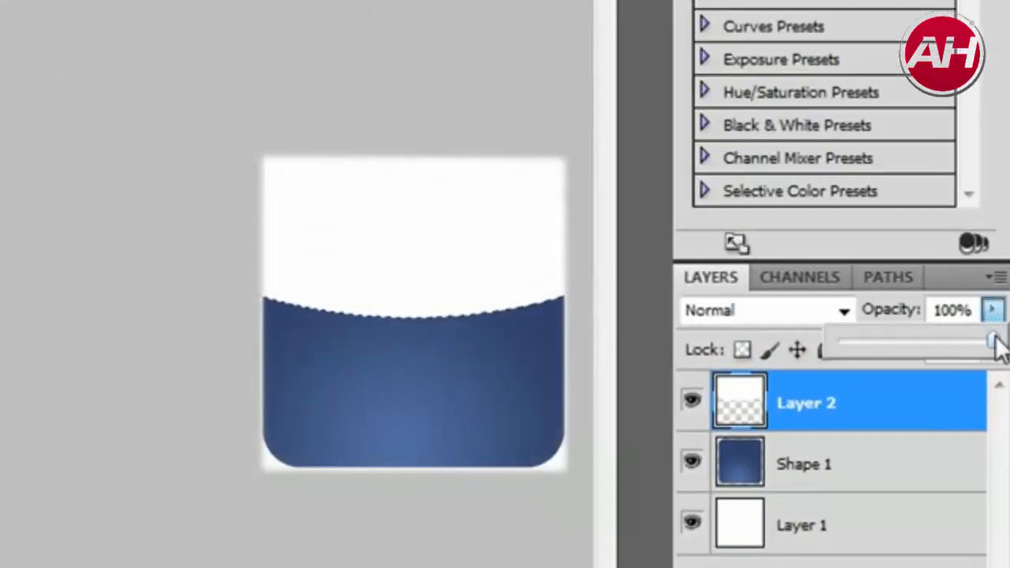
{"action": "left_click_drag", "start_coordinate": [996, 347], "coordinate": [955, 347]}
{"action": "left_click_drag", "start_coordinate": [882, 332], "coordinate": [869, 340]}
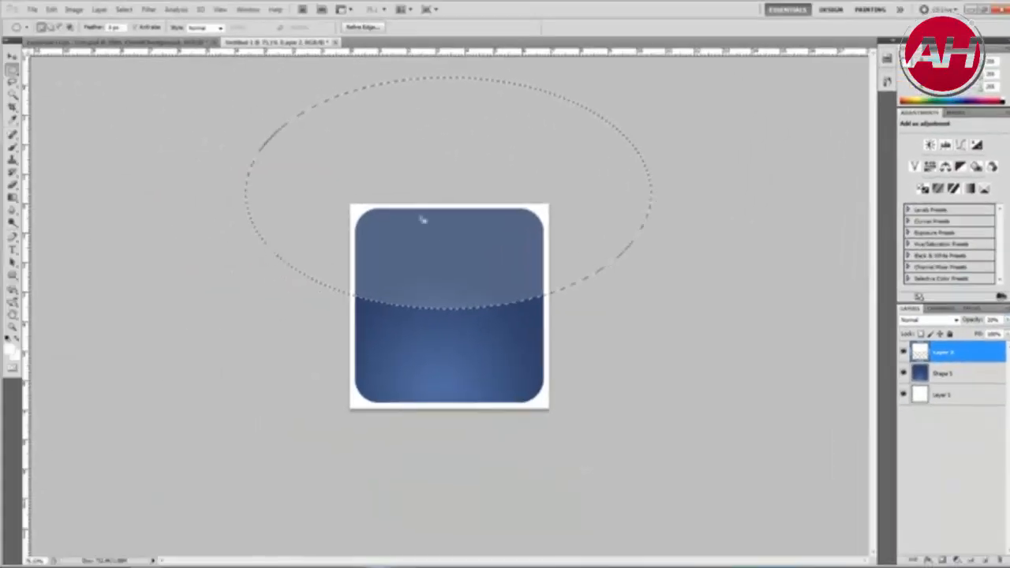
- Deselect the elliptical selection and check the layers of the finished Facebook Logo - Icon.psd against the untitled document
{"action": "right_click", "coordinate": [440, 232]}
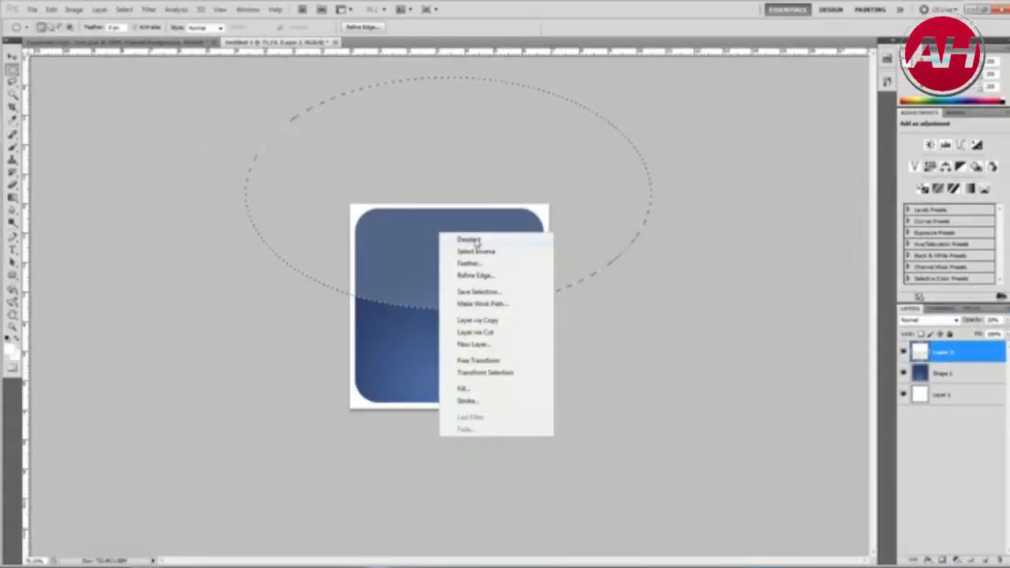
{"action": "left_click", "coordinate": [472, 240]}
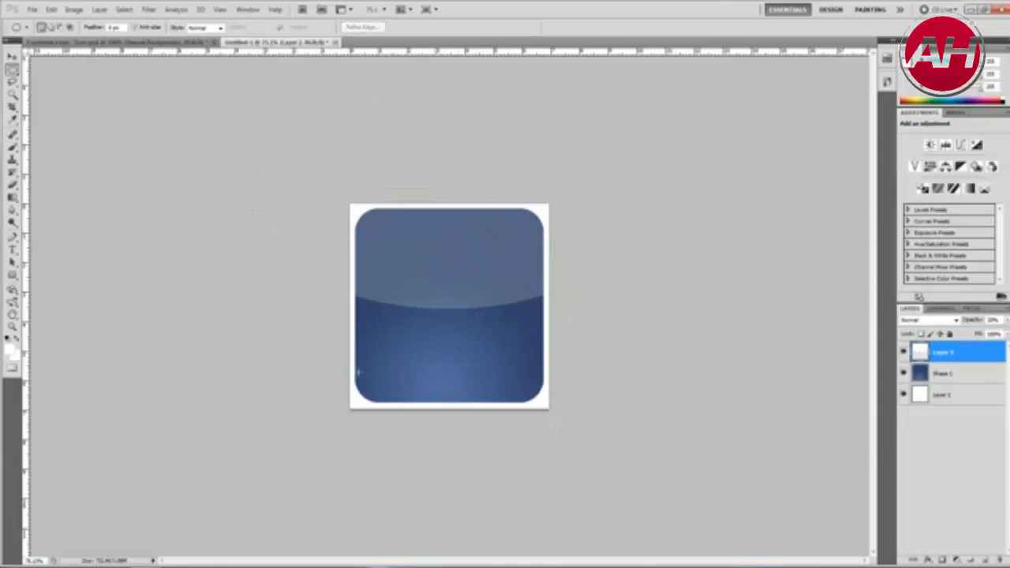
{"action": "left_click", "coordinate": [118, 41]}
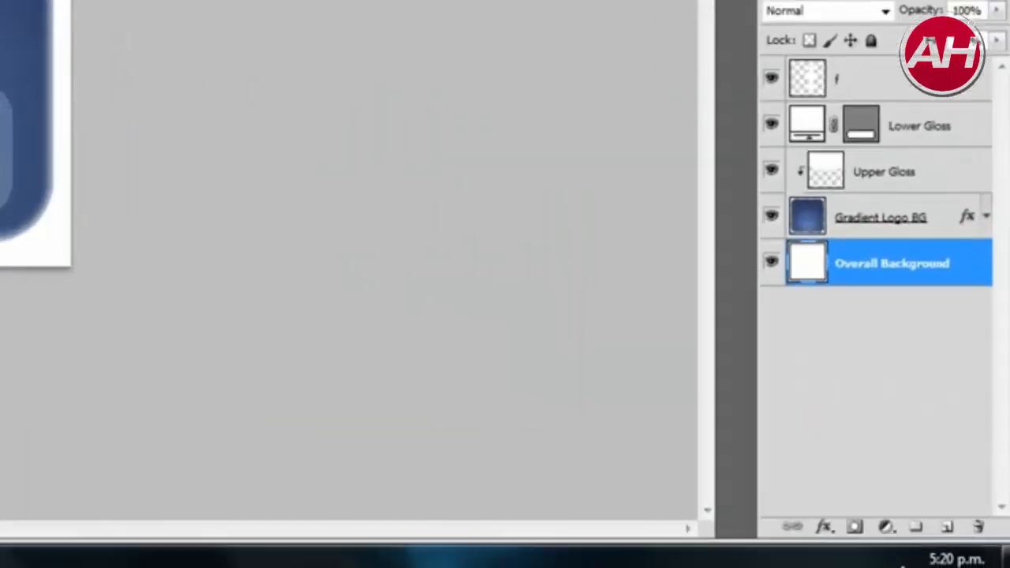
{"action": "left_click", "coordinate": [257, 41]}
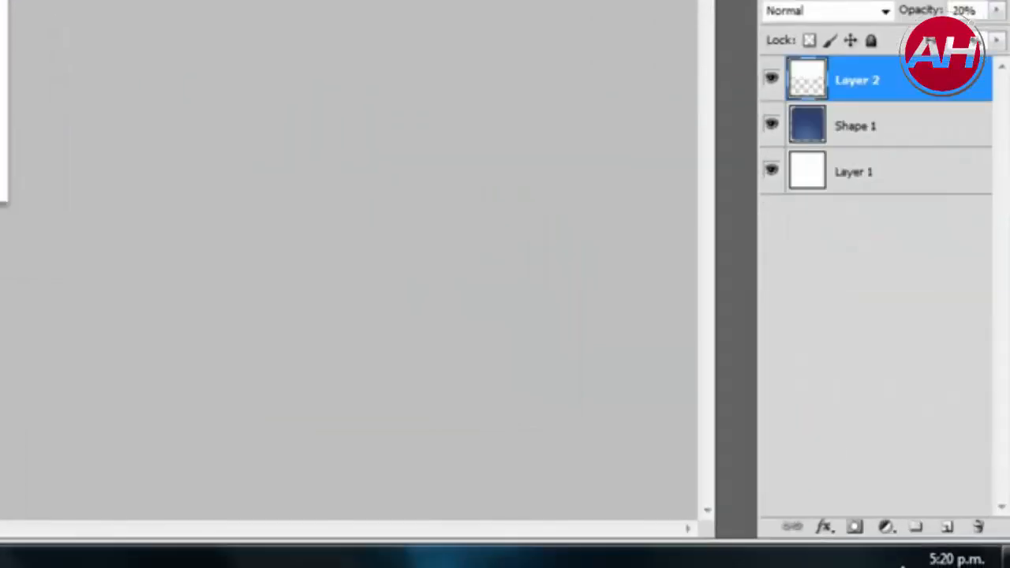
- Add a new layer and draw a wide white rounded rectangle with a 15 px corner radius across the lower part of the blue square
{"action": "left_click", "coordinate": [950, 528]}
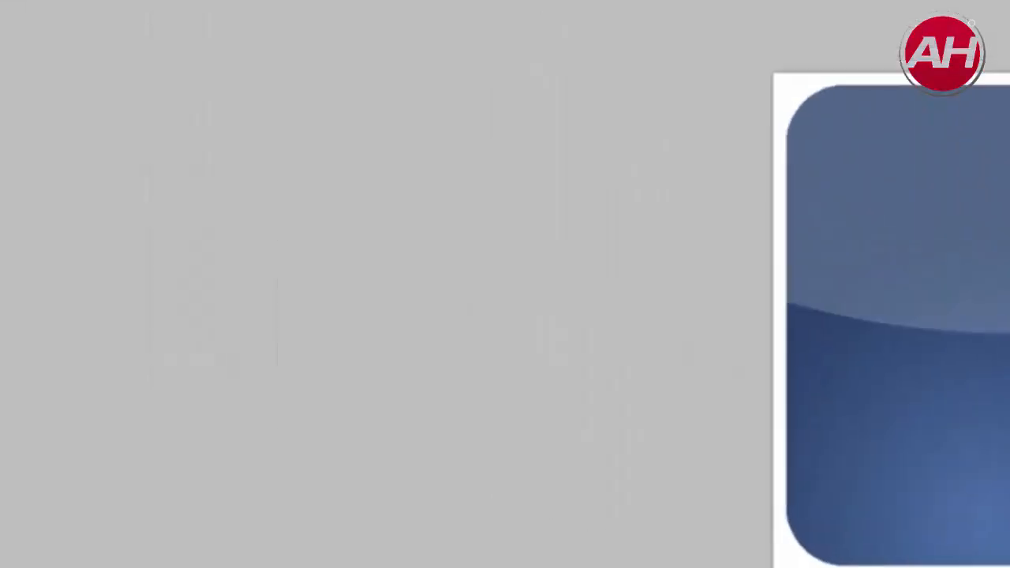
{"action": "left_click", "coordinate": [27, 283]}
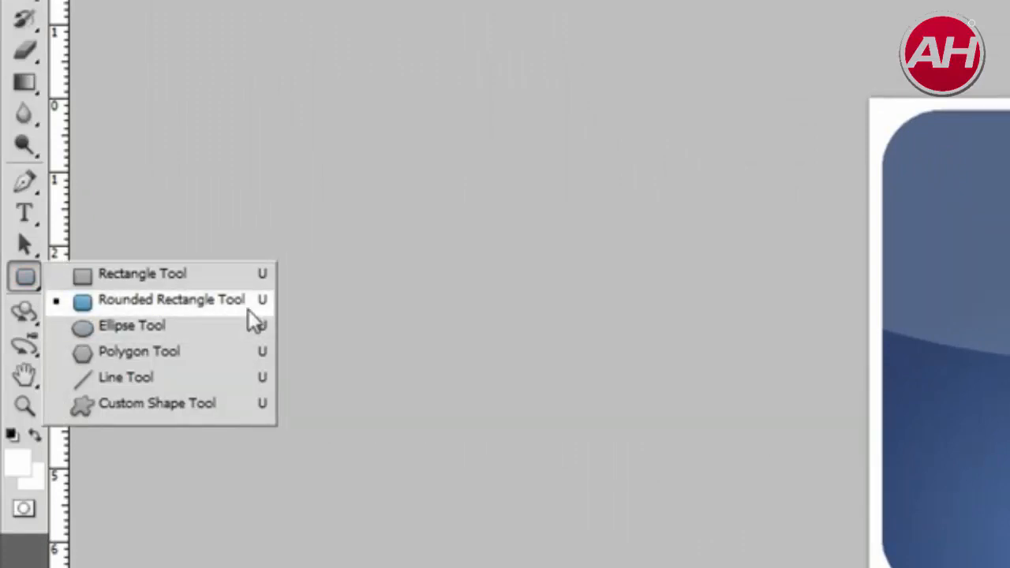
{"action": "left_click", "coordinate": [248, 310]}
{"action": "left_click", "coordinate": [500, 71]}
{"action": "type", "text": "15"}
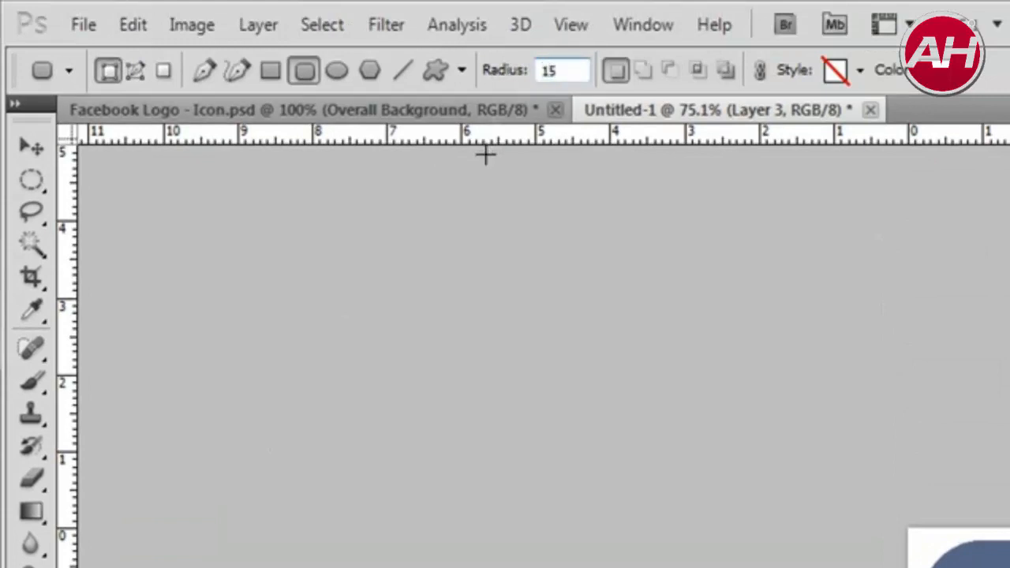
{"action": "type", "text": " px"}
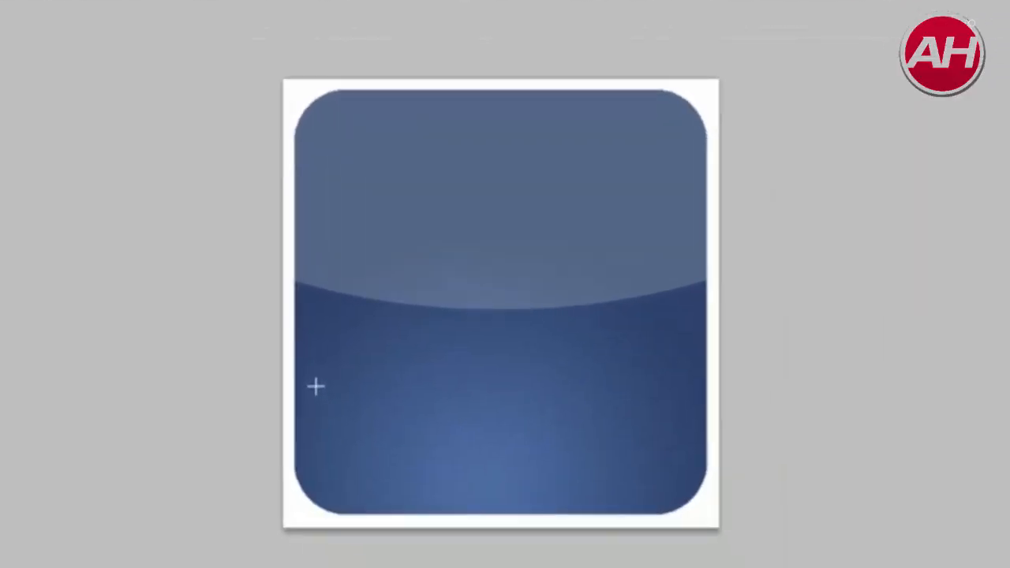
{"action": "left_click_drag", "start_coordinate": [316, 386], "coordinate": [683, 487]}
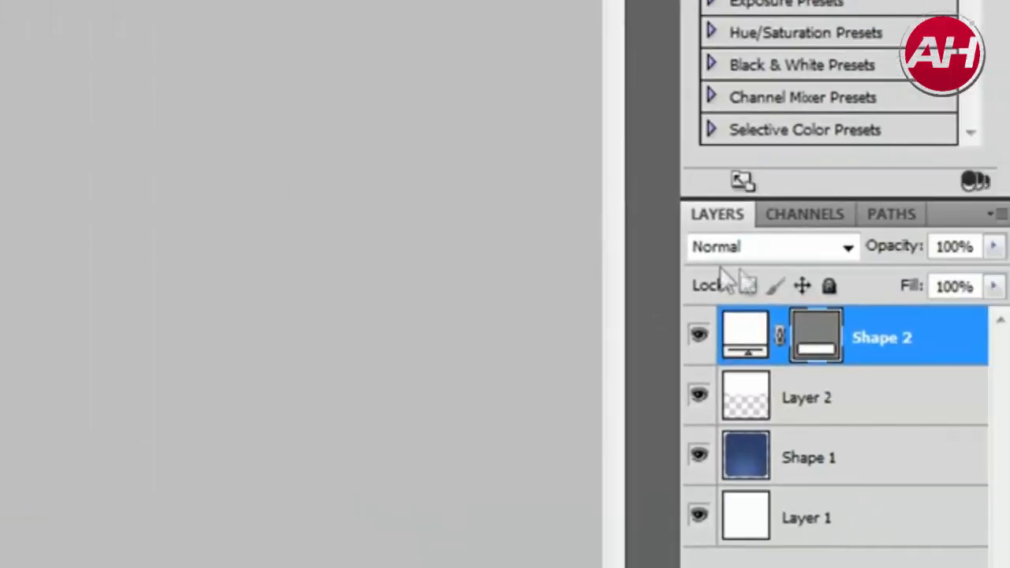
- Lower the opacity of the white rounded rectangle on Shape 2 to 30%
{"action": "left_click", "coordinate": [993, 246]}
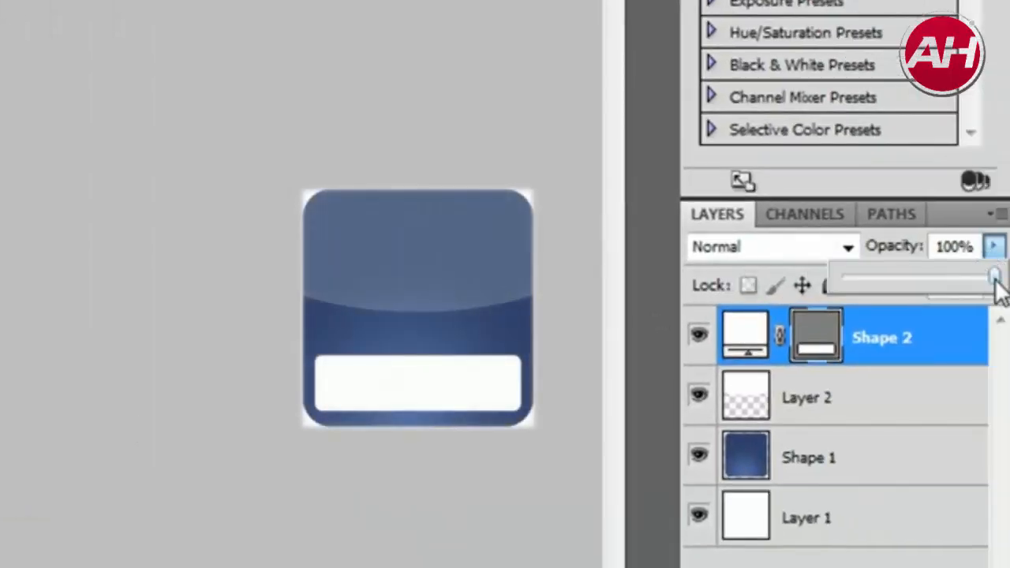
{"action": "left_click_drag", "start_coordinate": [981, 250], "coordinate": [867, 252]}
{"action": "type", "text": "25"}
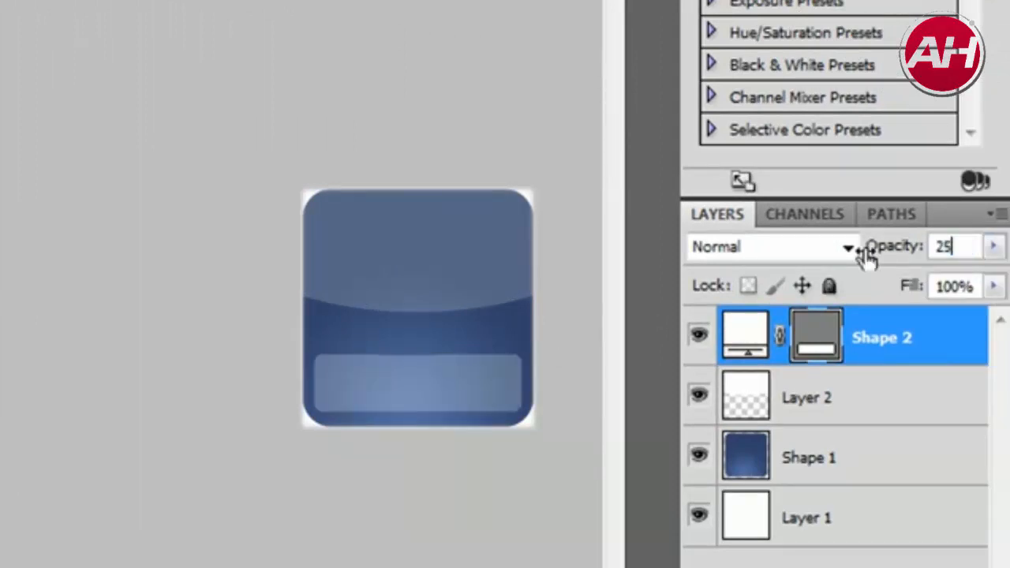
{"action": "key", "text": "BackSpace"}
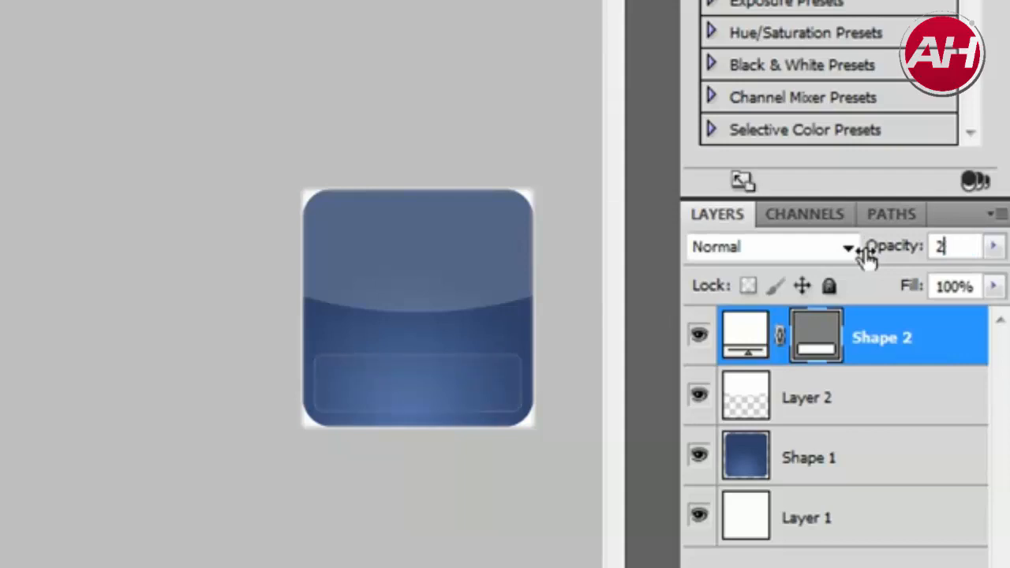
{"action": "type", "text": "30"}
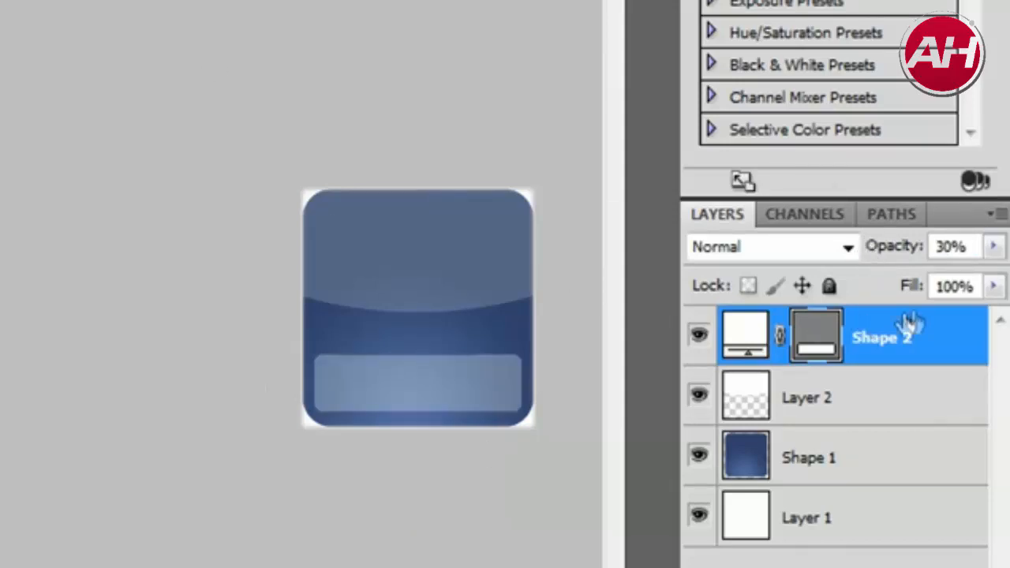
- Reduce the opacity of the upper highlight on Layer 2 to 15%
{"action": "left_click", "coordinate": [909, 407]}
{"action": "double_click", "coordinate": [977, 246]}
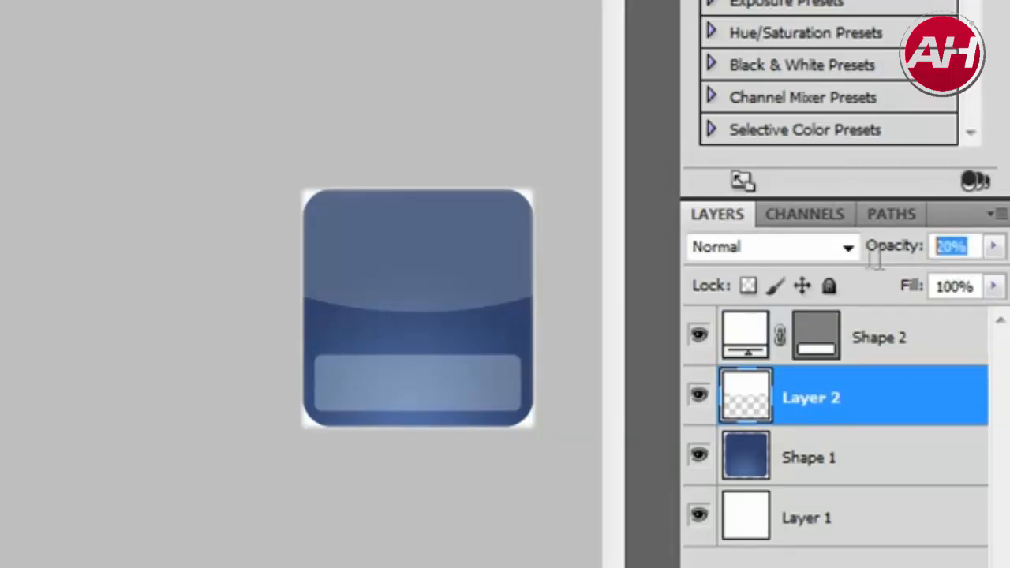
{"action": "type", "text": "15"}
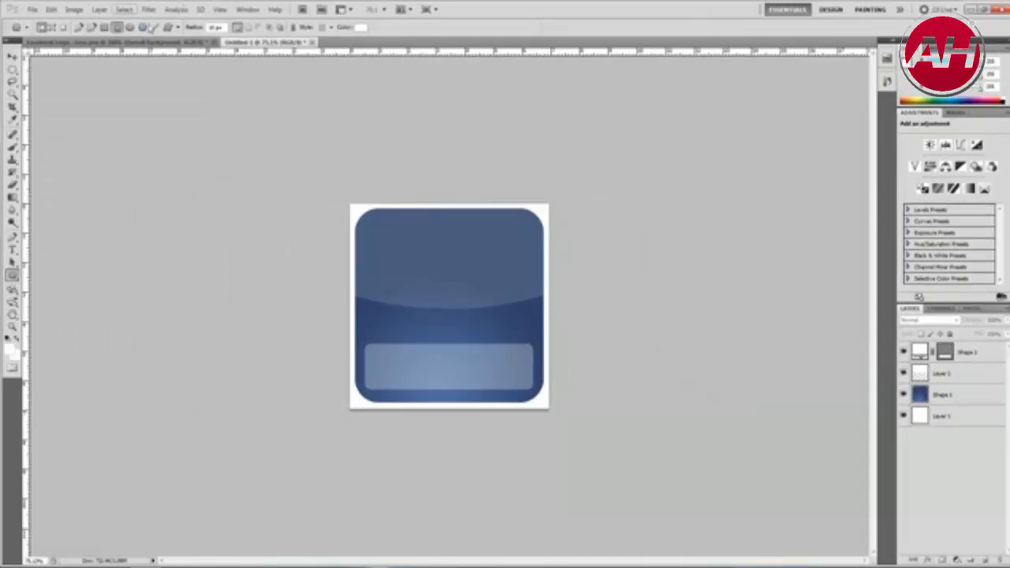
- Check the finished reference icon, add a new layer in the untitled document and draw a text box around the whole icon
{"action": "left_click", "coordinate": [156, 43]}
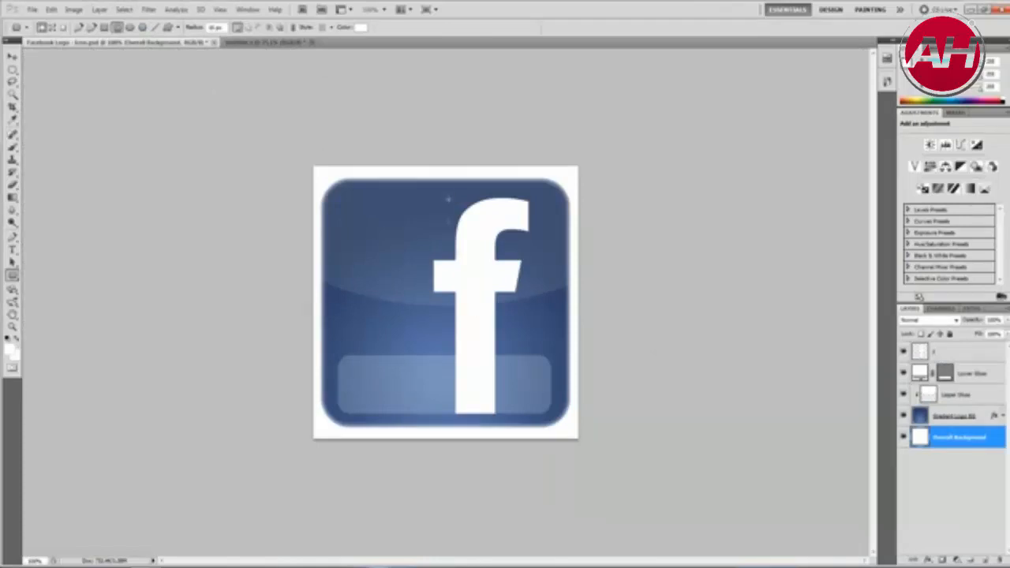
{"action": "left_click", "coordinate": [284, 42]}
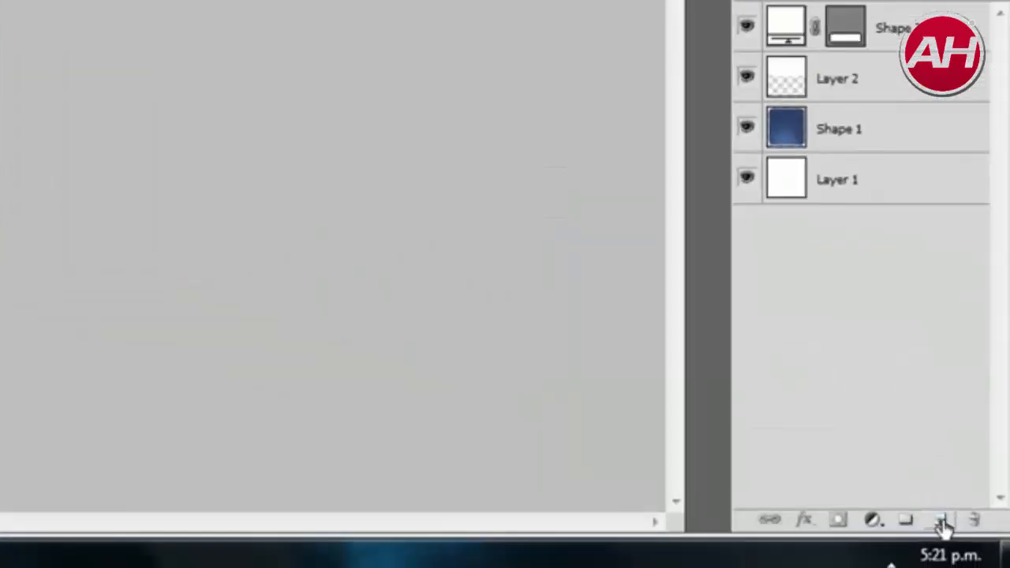
{"action": "left_click", "coordinate": [986, 559]}
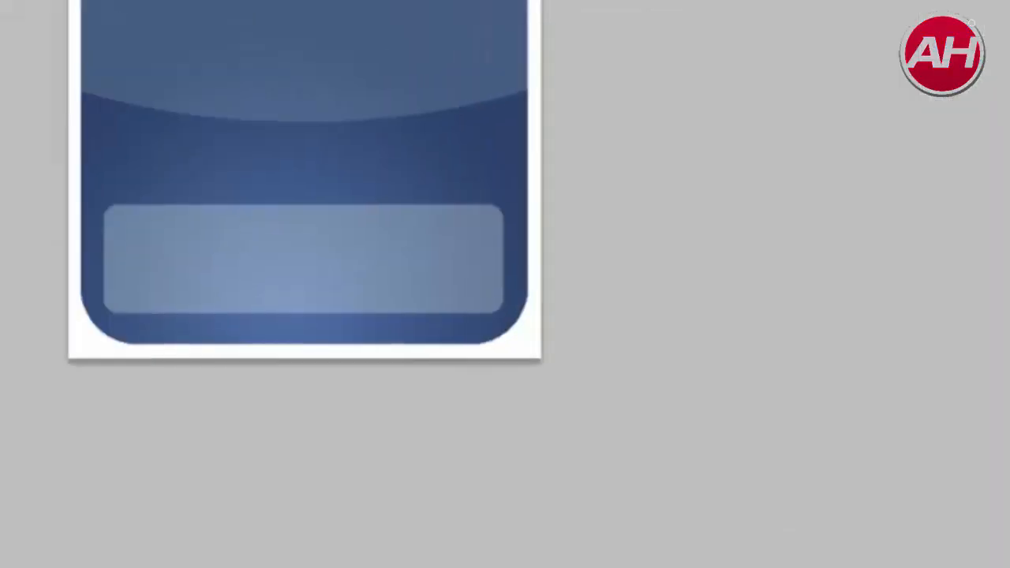
{"action": "left_click", "coordinate": [23, 227]}
{"action": "left_click_drag", "start_coordinate": [25, 240], "coordinate": [214, 223]}
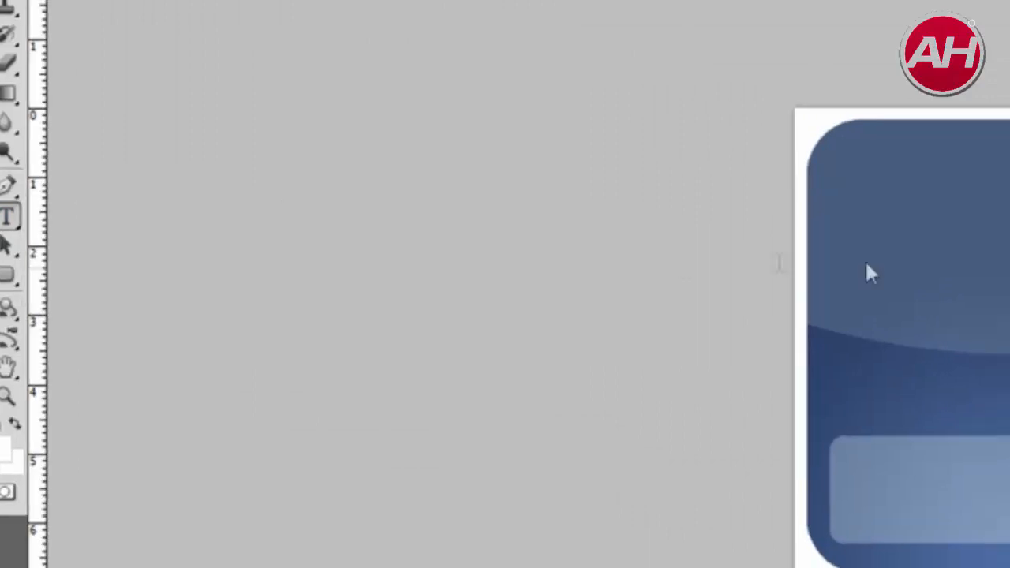
{"action": "left_click_drag", "start_coordinate": [332, 28], "coordinate": [771, 518]}
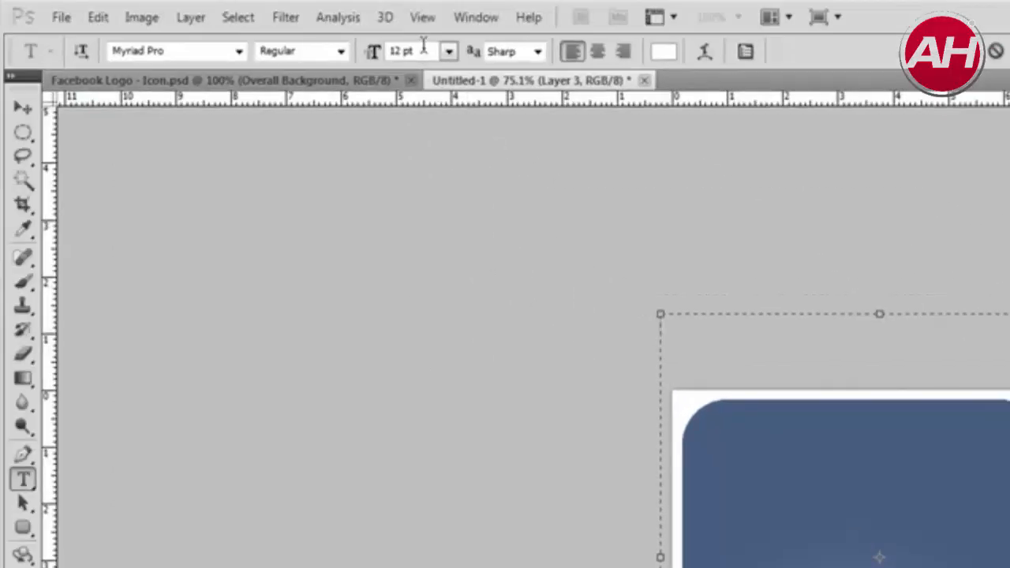
- Set the type to Arial Bold at 300 pt and enter a lowercase "f" in the text box
{"action": "left_click_drag", "start_coordinate": [414, 32], "coordinate": [80, 6]}
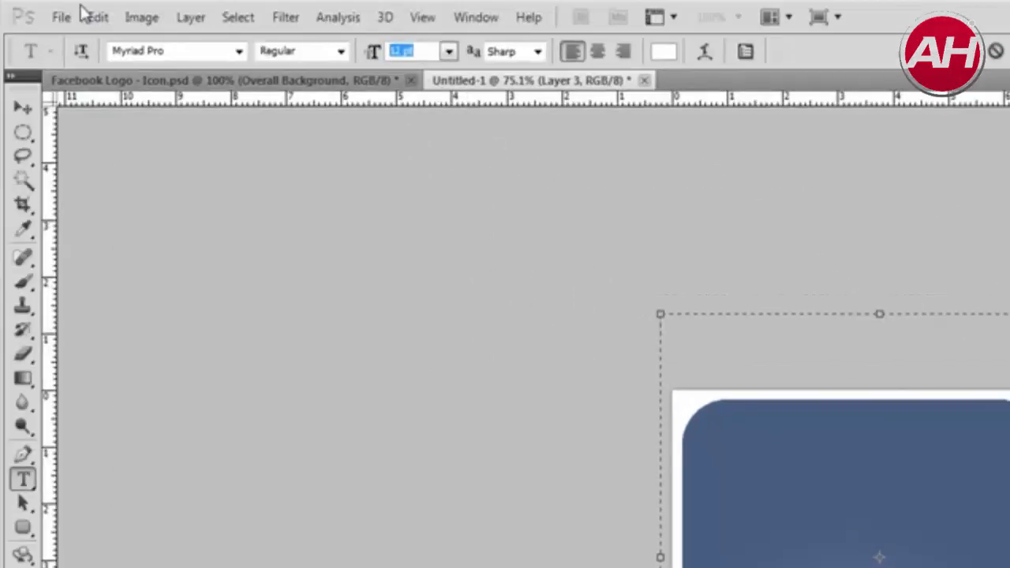
{"action": "type", "text": "300"}
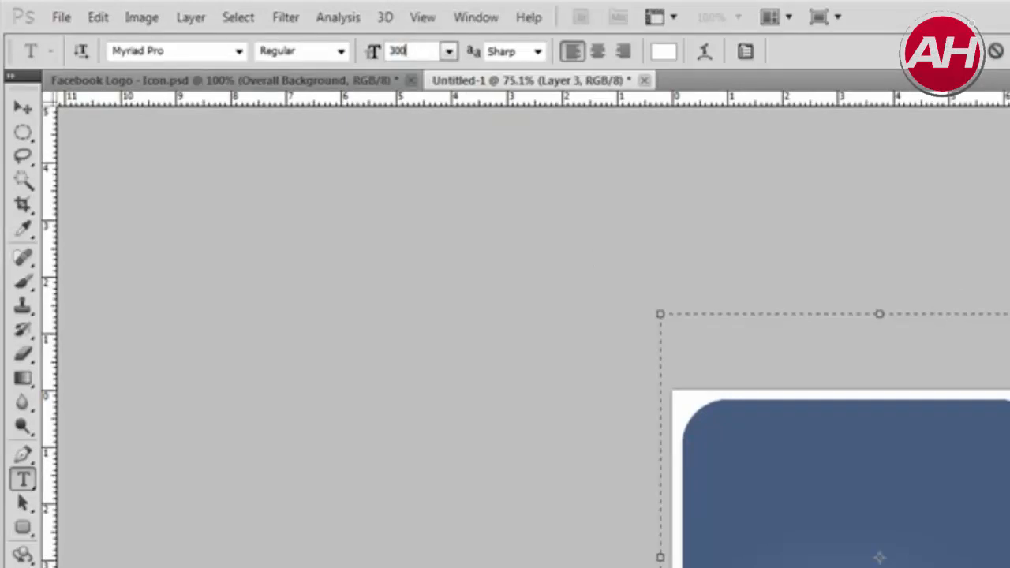
{"action": "left_click", "coordinate": [239, 51]}
{"action": "scroll", "coordinate": [236, 158], "scroll_direction": "up", "scroll_amount": 10}
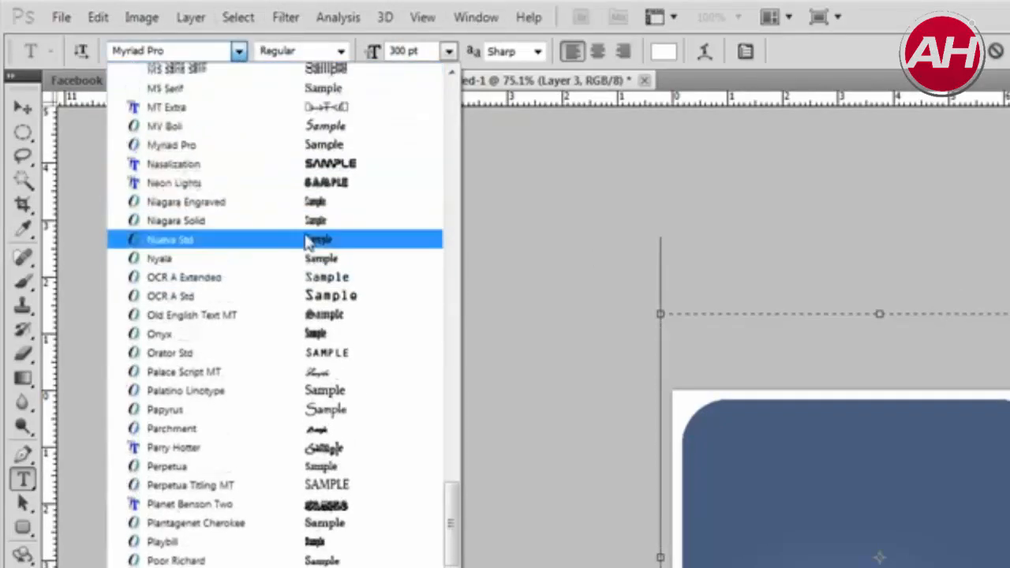
{"action": "scroll", "coordinate": [310, 251], "scroll_direction": "up", "scroll_amount": 20}
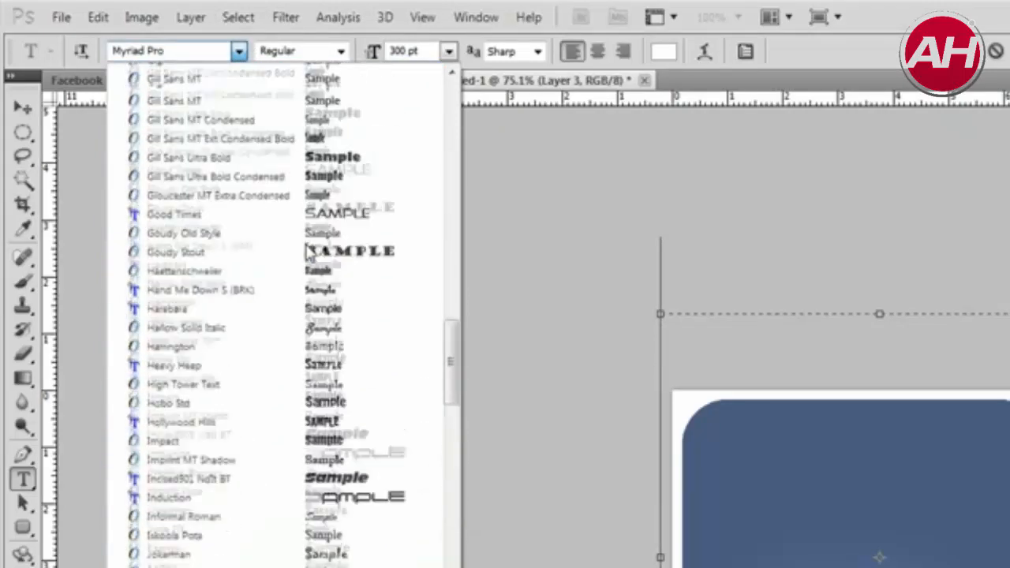
{"action": "scroll", "coordinate": [311, 251], "scroll_direction": "up", "scroll_amount": 20}
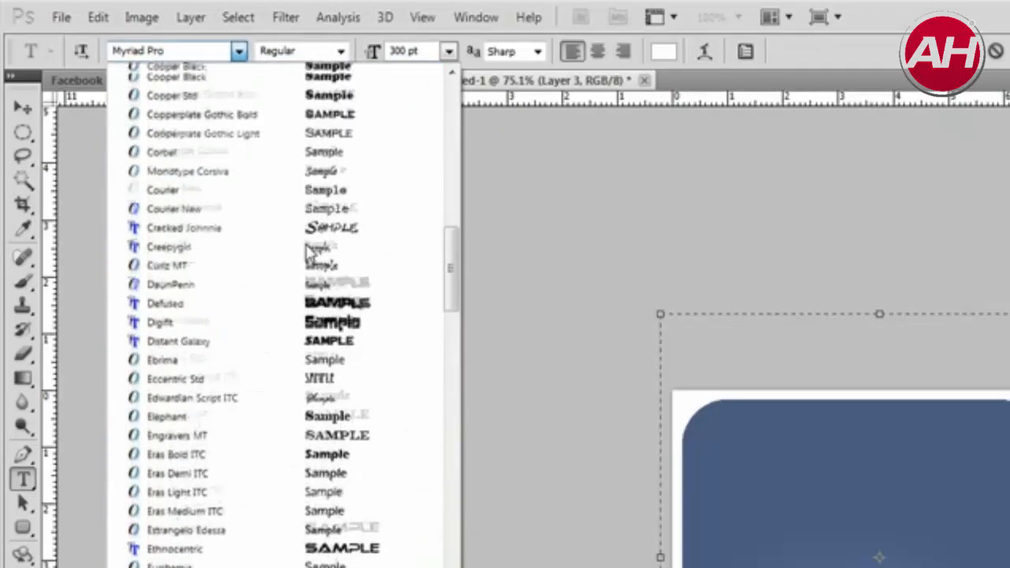
{"action": "scroll", "coordinate": [310, 251], "scroll_direction": "up", "scroll_amount": 20}
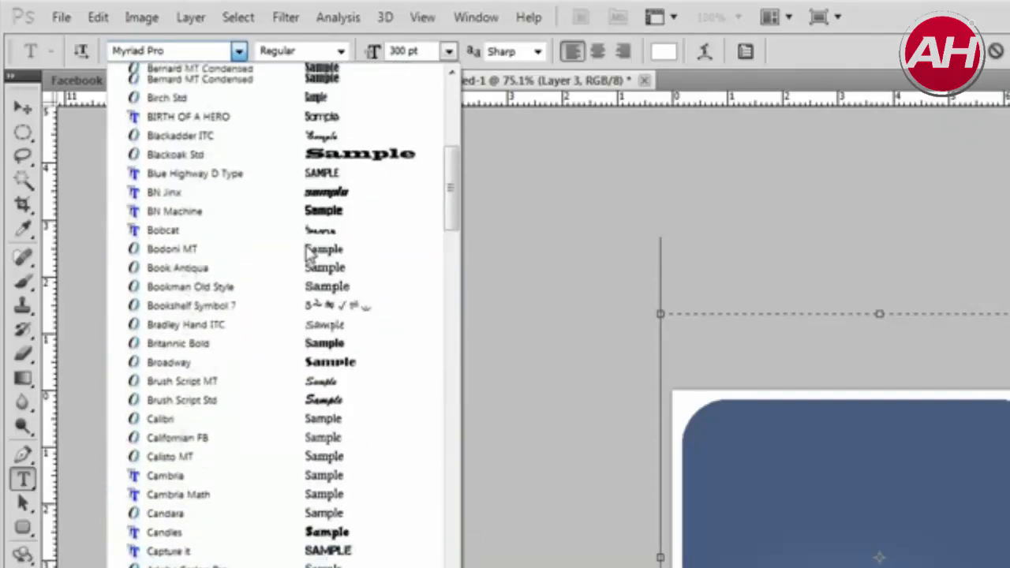
{"action": "scroll", "coordinate": [310, 251], "scroll_direction": "up", "scroll_amount": 1}
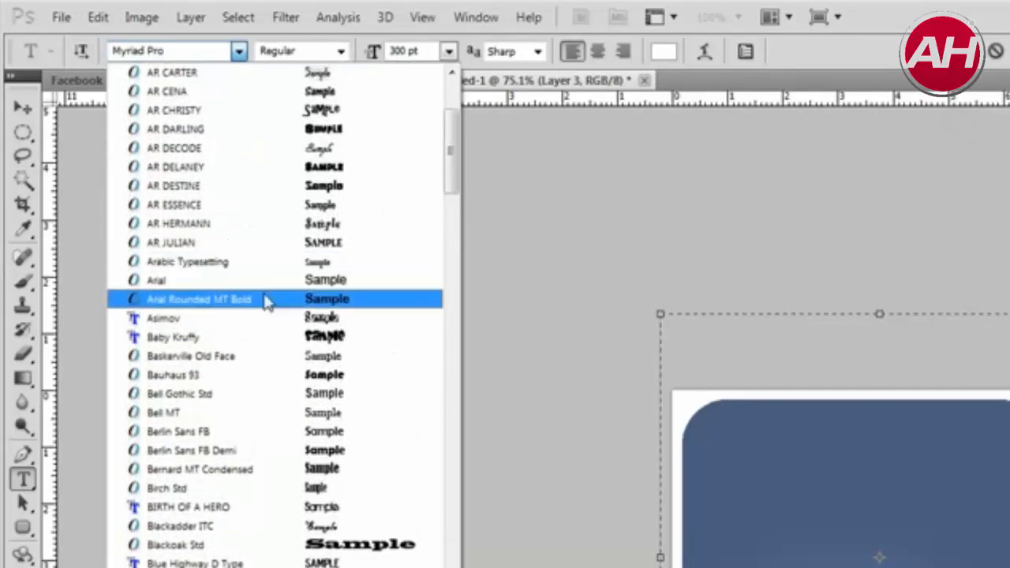
{"action": "left_click", "coordinate": [382, 283]}
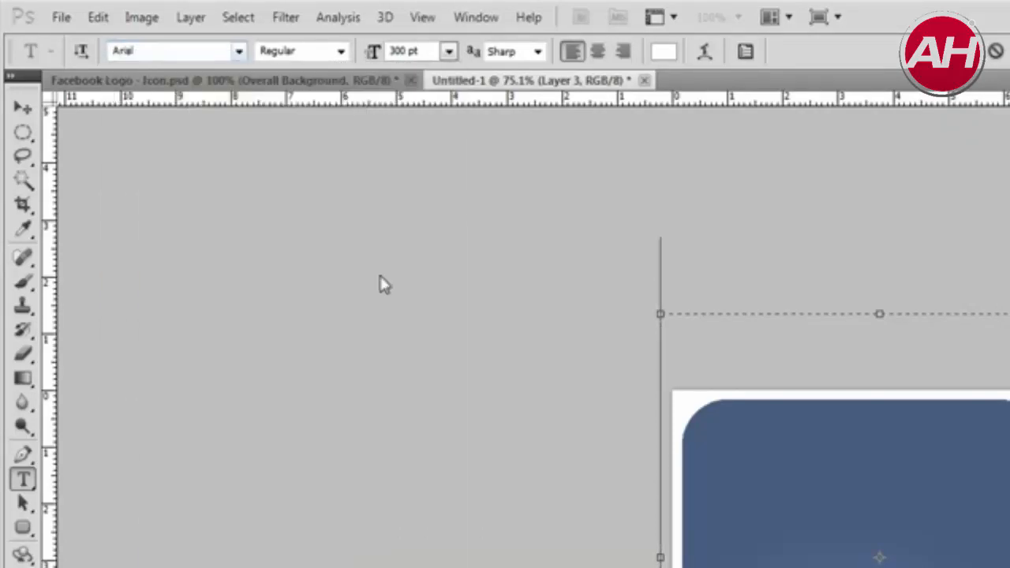
{"action": "left_click", "coordinate": [341, 51]}
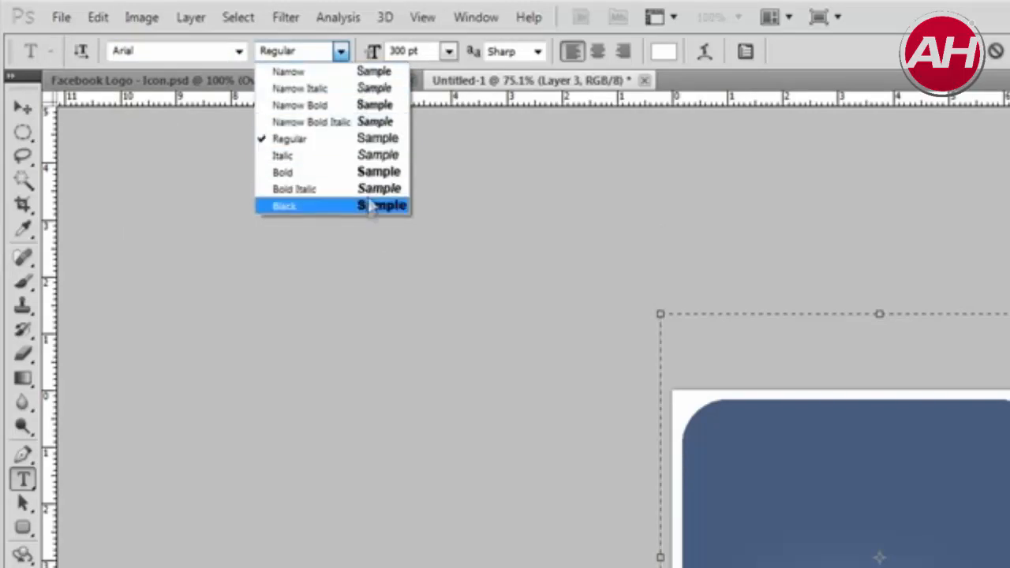
{"action": "left_click", "coordinate": [365, 172]}
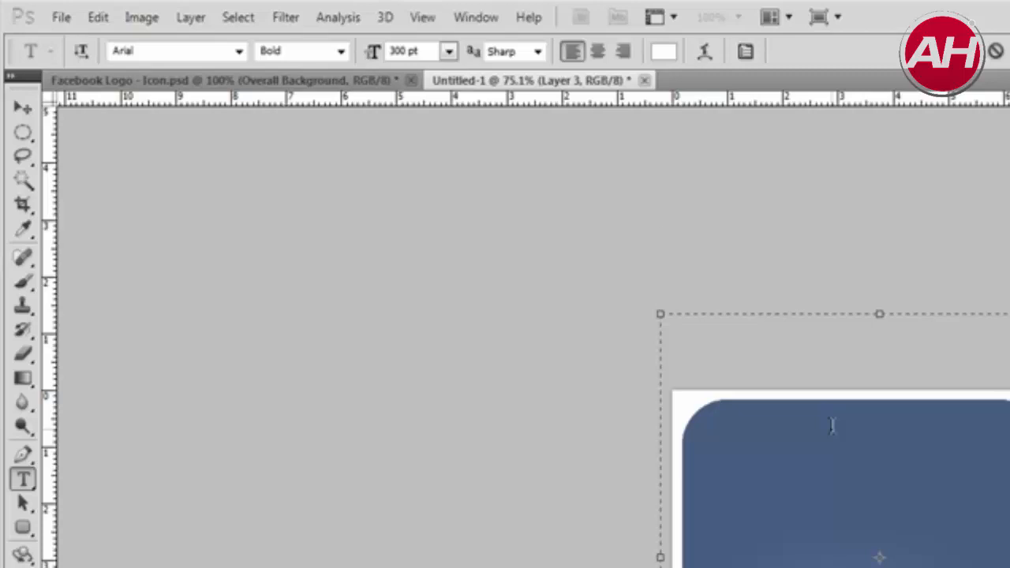
{"action": "type", "text": "f"}
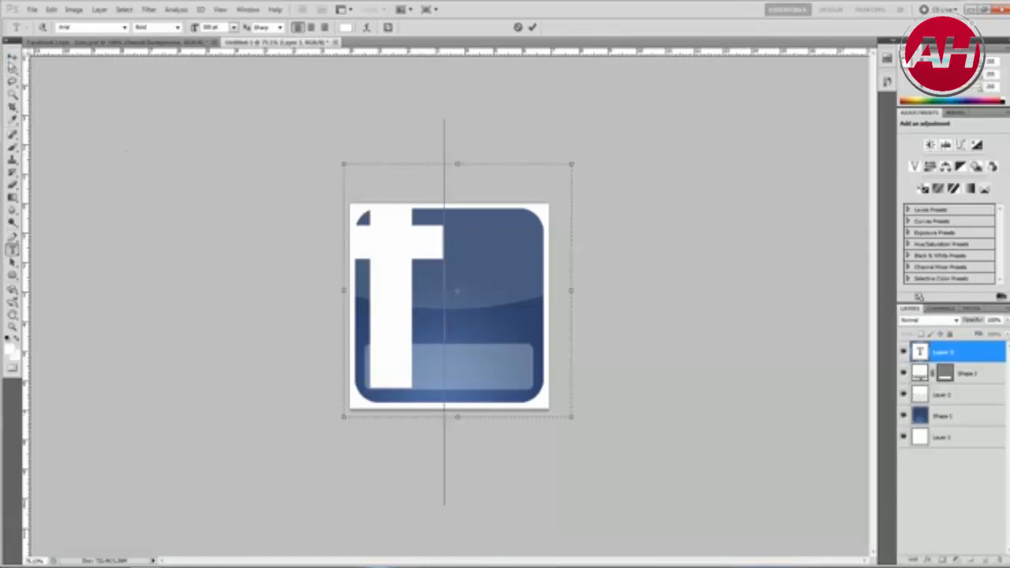
{"action": "left_click", "coordinate": [13, 59]}
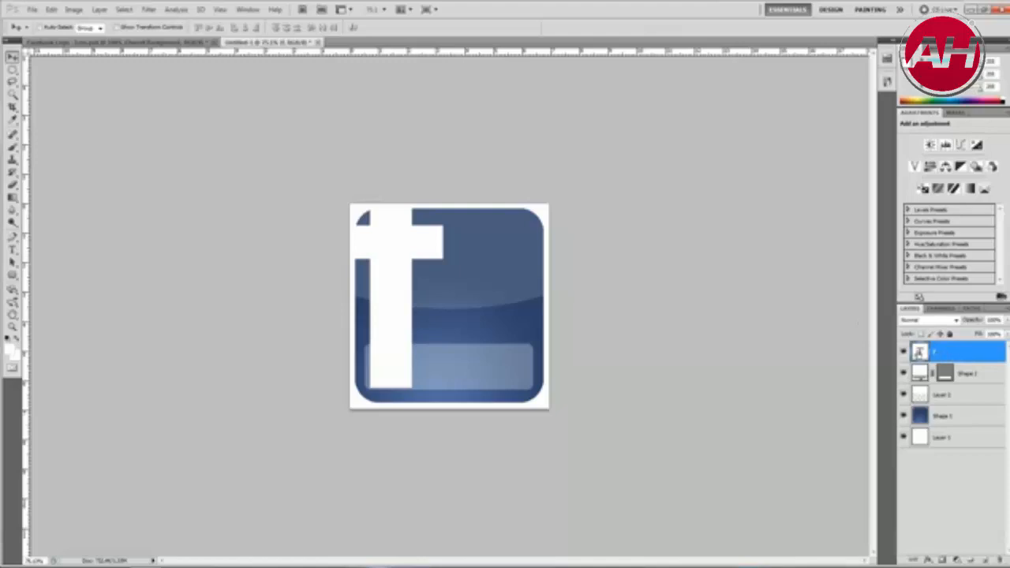
- Scale the letter f down with Free Transform and apply the transformation
{"action": "key", "text": "ctrl+t"}
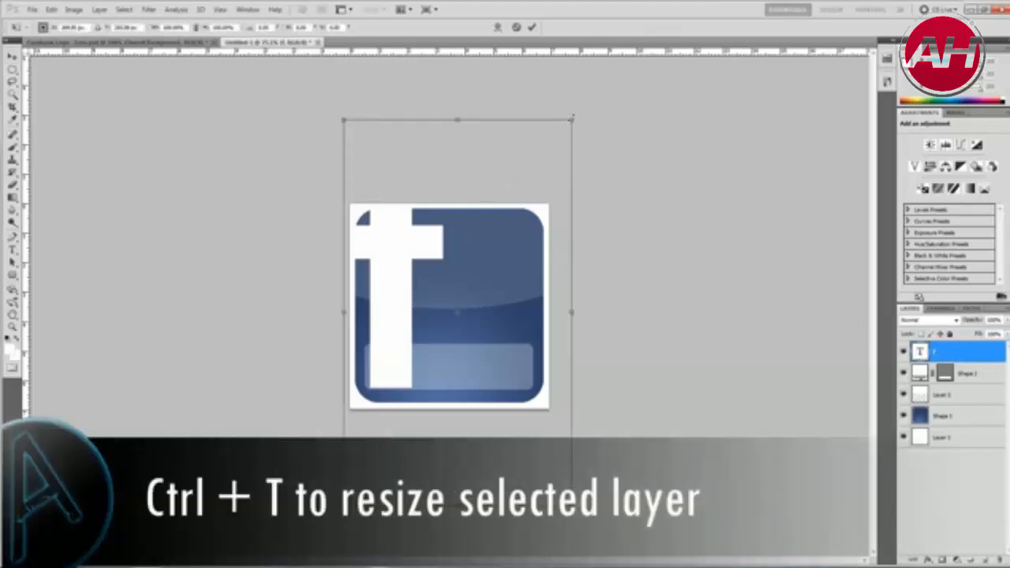
{"action": "left_click_drag", "start_coordinate": [566, 124], "coordinate": [513, 179]}
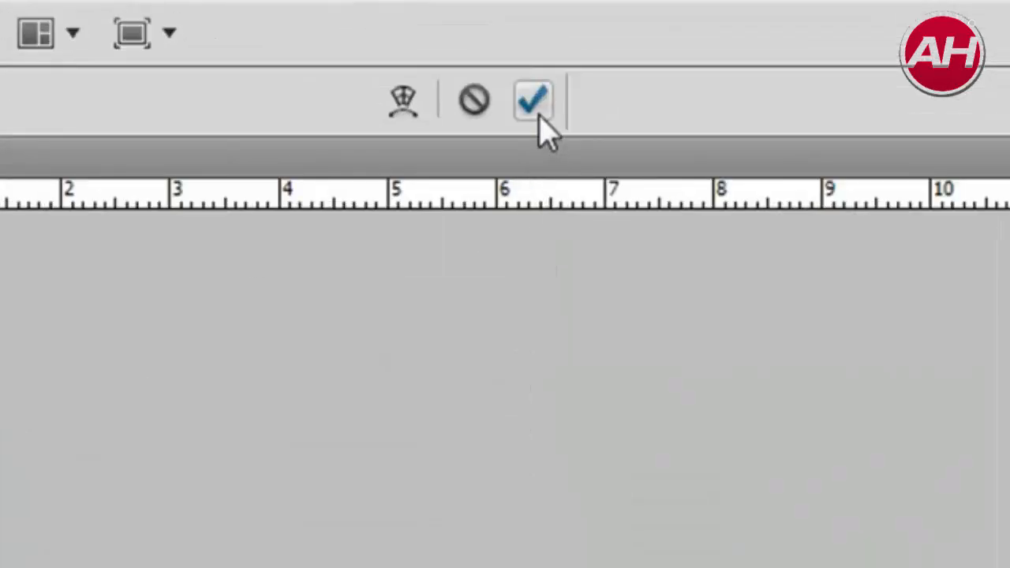
{"action": "left_click", "coordinate": [532, 27]}
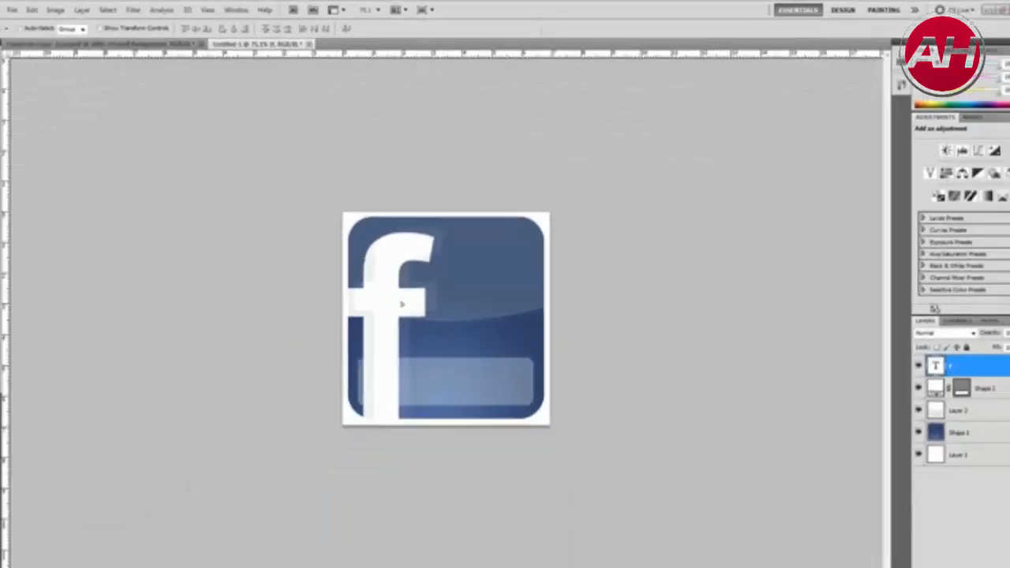
- Move the letter f toward the right side of the icon and scale it down slightly with Free Transform, applying the result
{"action": "left_click_drag", "start_coordinate": [449, 282], "coordinate": [477, 284]}
{"action": "key", "text": "ctrl+t"}
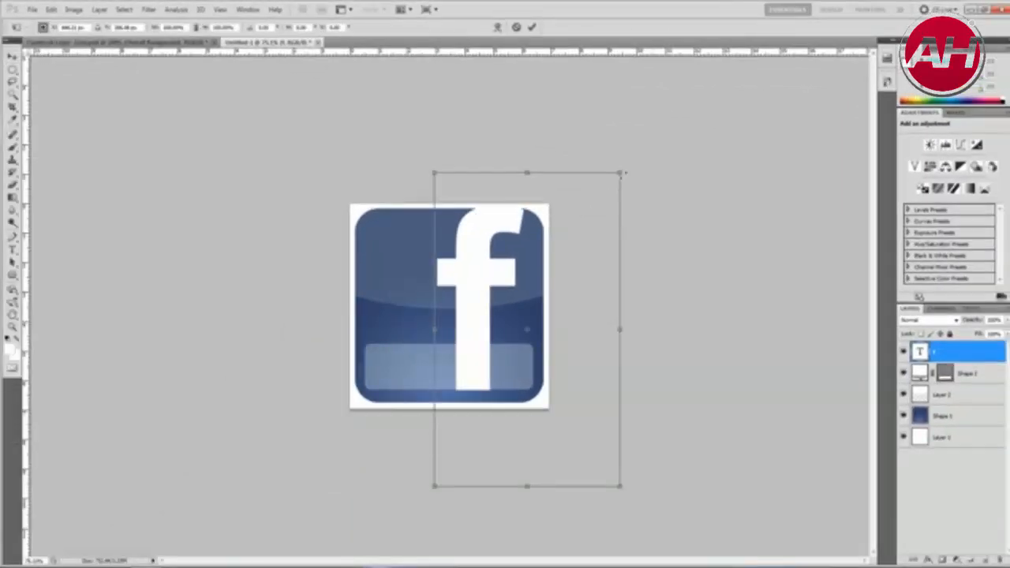
{"action": "left_click_drag", "start_coordinate": [620, 171], "coordinate": [603, 184]}
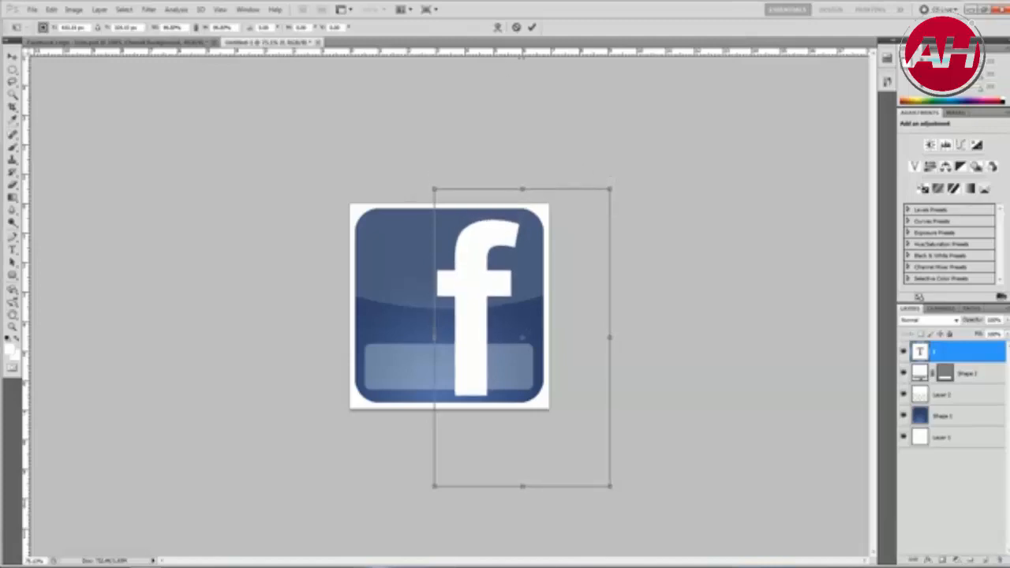
{"action": "left_click", "coordinate": [534, 27]}
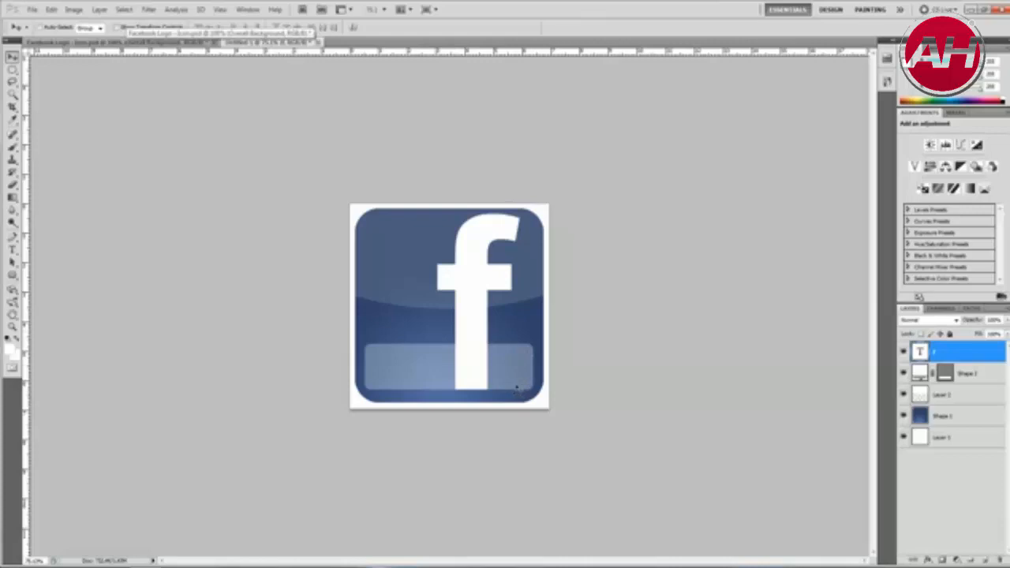
- Nudge the letter f about 10 pixels to the right to fine-tune its position inside the rounded square
{"action": "key", "text": "Right"}
{"action": "key", "text": "Right"}
{"action": "key", "text": "Right"}
{"action": "key", "text": "Right"}
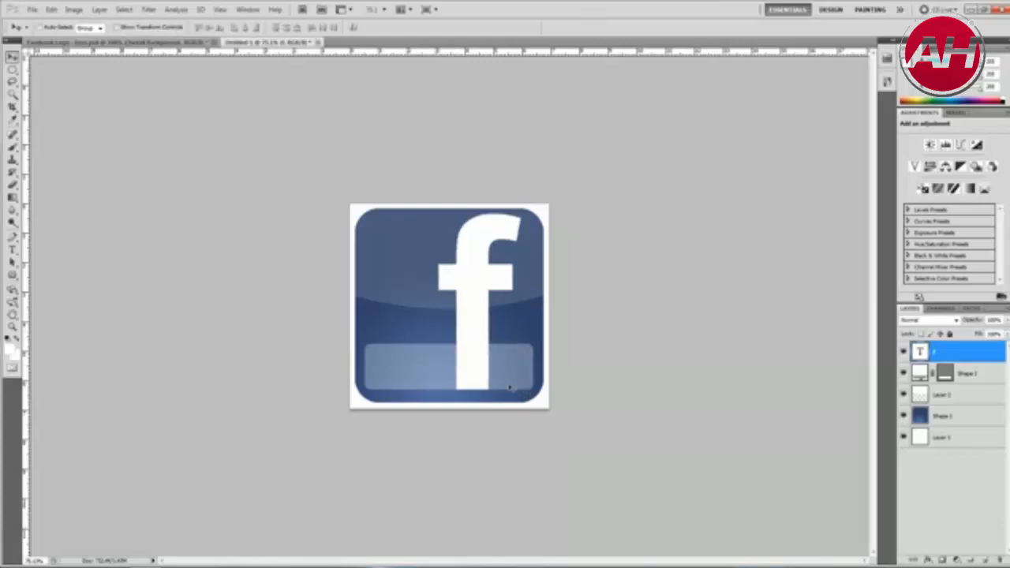
{"action": "key", "text": "Right"}
{"action": "key", "text": "Right"}
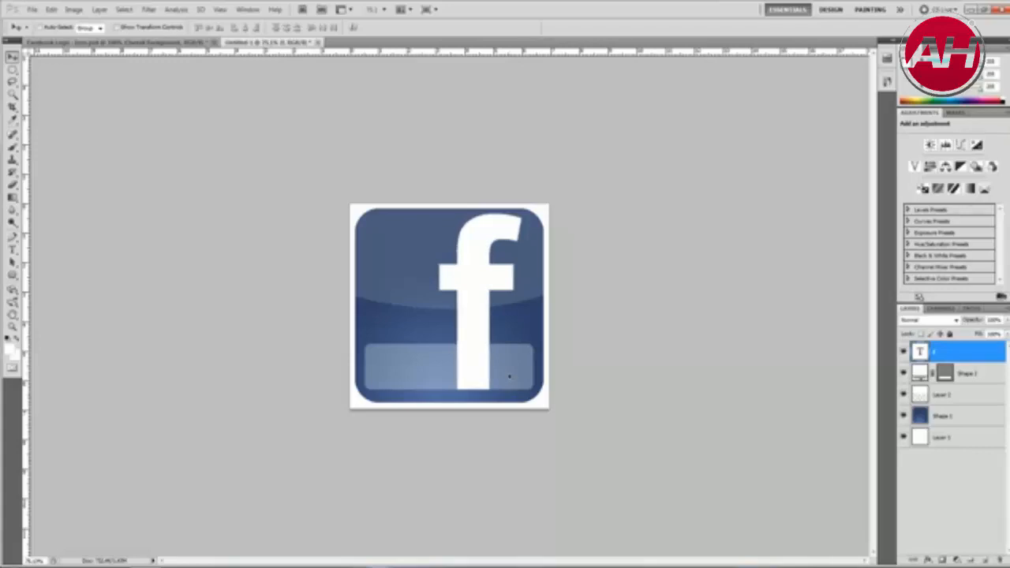
{"action": "key", "text": "Right"}
{"action": "key", "text": "Right"}
{"action": "key", "text": "Right"}
{"action": "key", "text": "Right"}
{"action": "key", "text": "Right"}
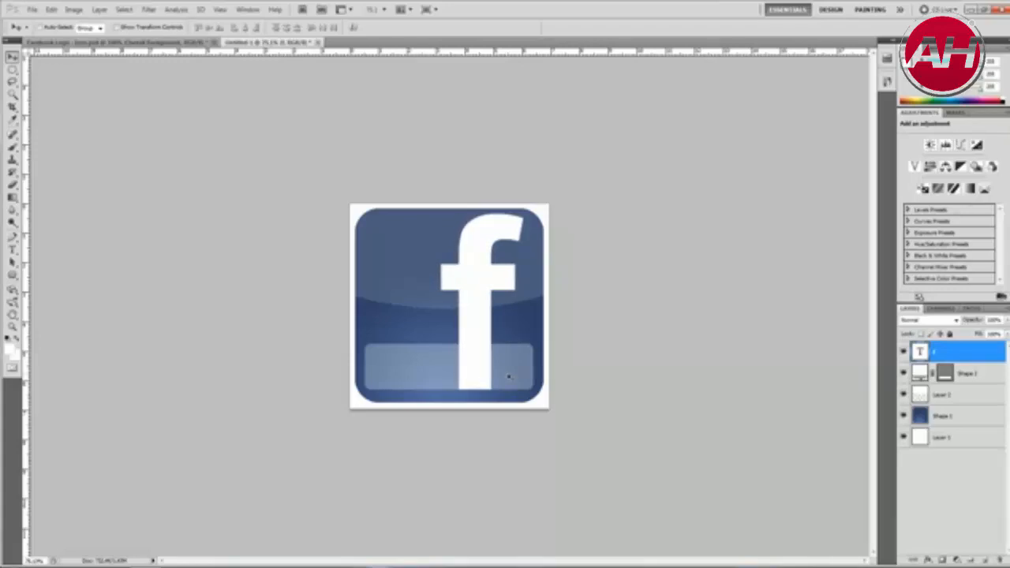
{"action": "key", "text": "Left"}
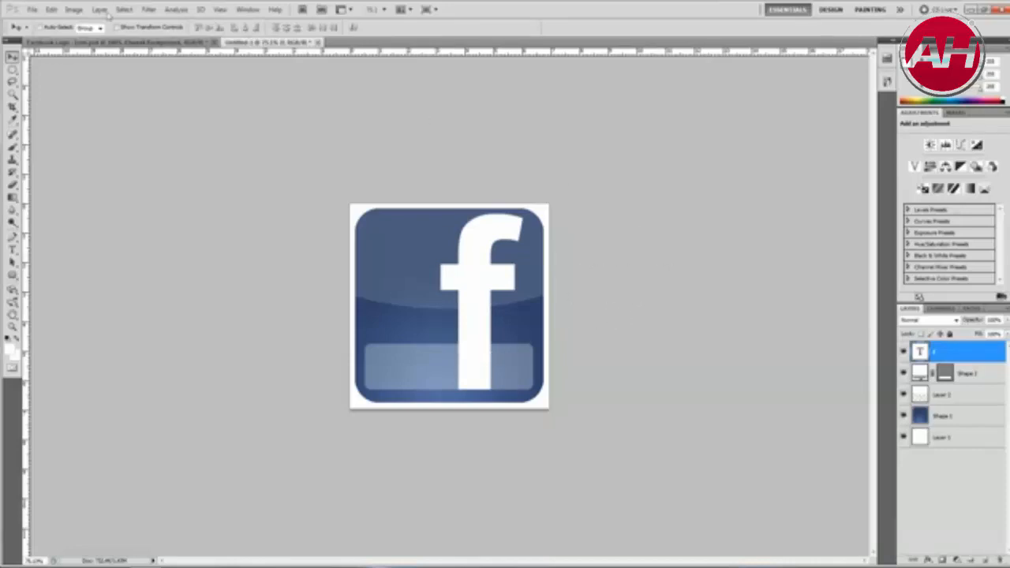
- Resize the whole image to 64 × 64 pixels with proportions constrained
{"action": "left_click", "coordinate": [73, 11]}
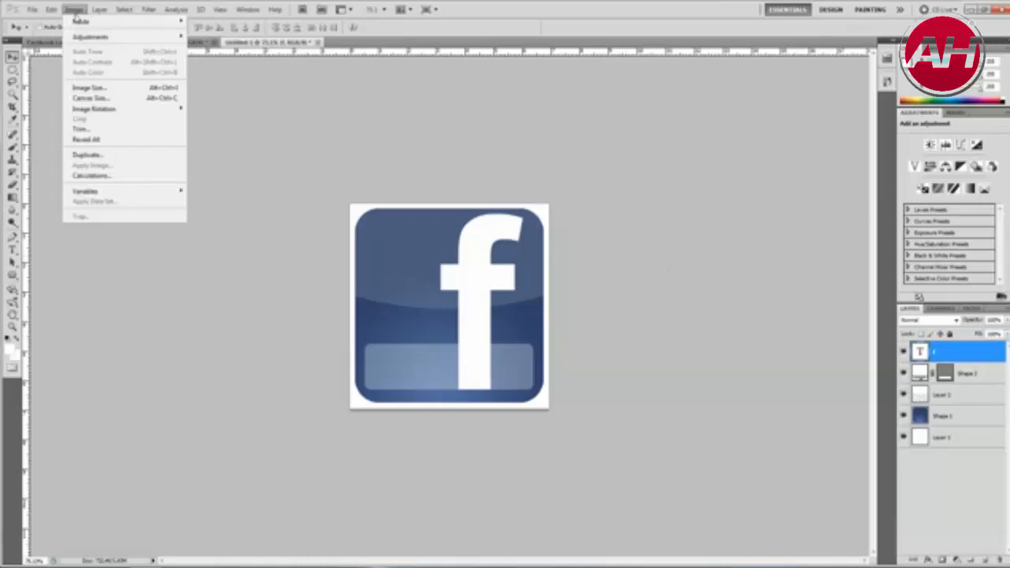
{"action": "left_click", "coordinate": [127, 88]}
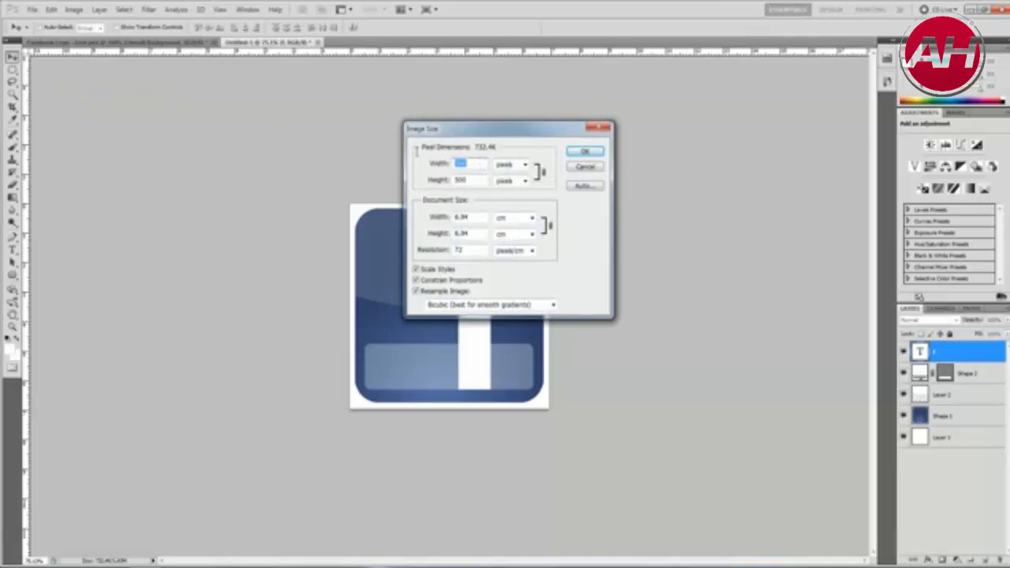
{"action": "type", "text": "63"}
{"action": "key", "text": "BackSpace"}
{"action": "type", "text": "4"}
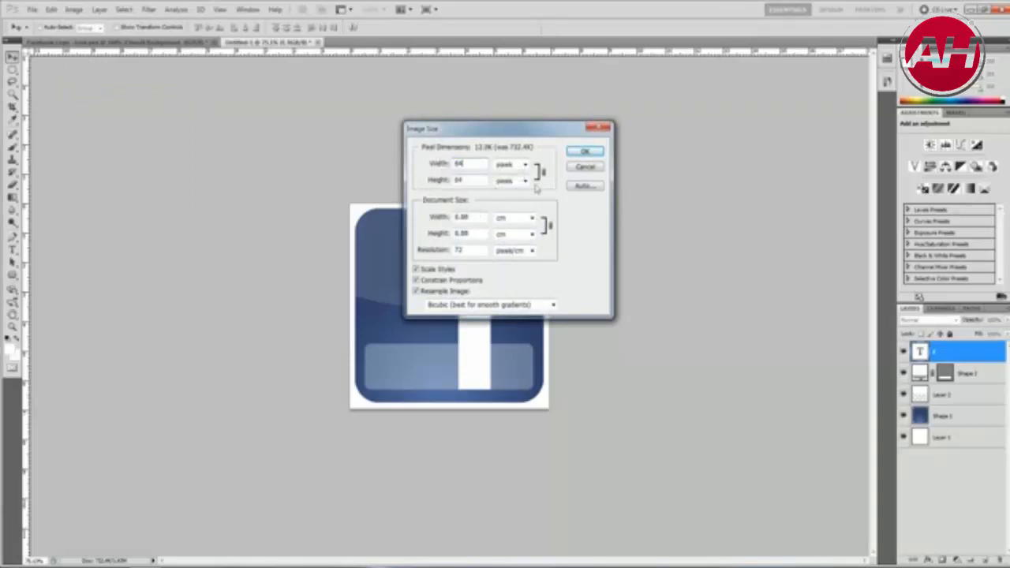
{"action": "left_click", "coordinate": [586, 152]}
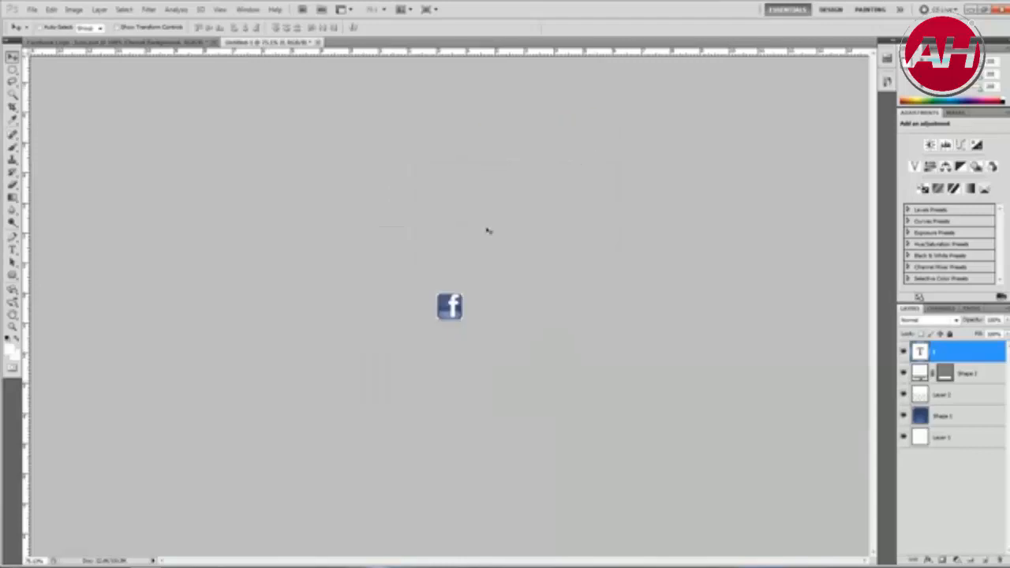
- Save the icon to the Desktop as a JPEG with High quality and the Baseline ("Standard") format option
{"action": "left_click", "coordinate": [32, 8]}
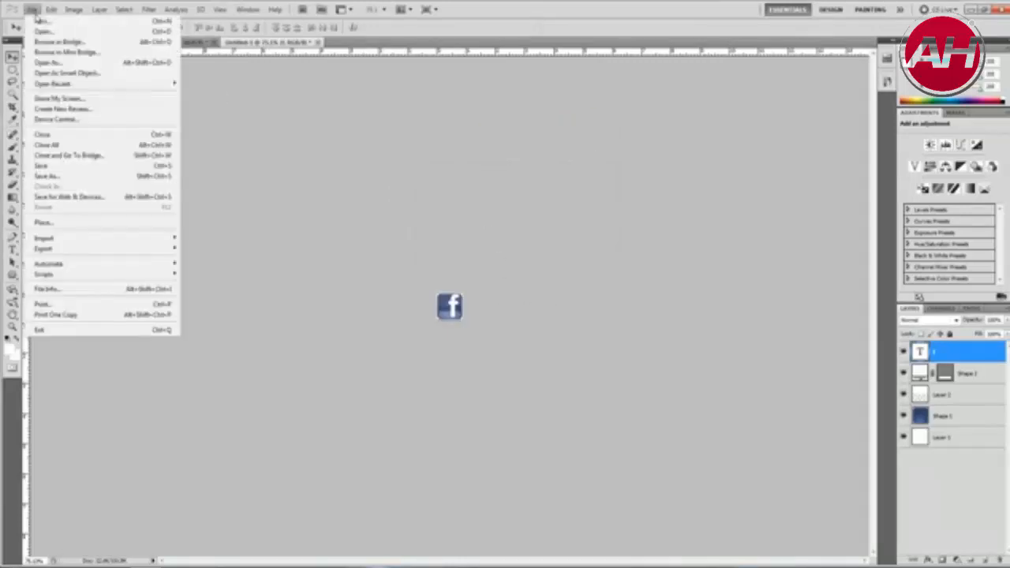
{"action": "left_click", "coordinate": [69, 176]}
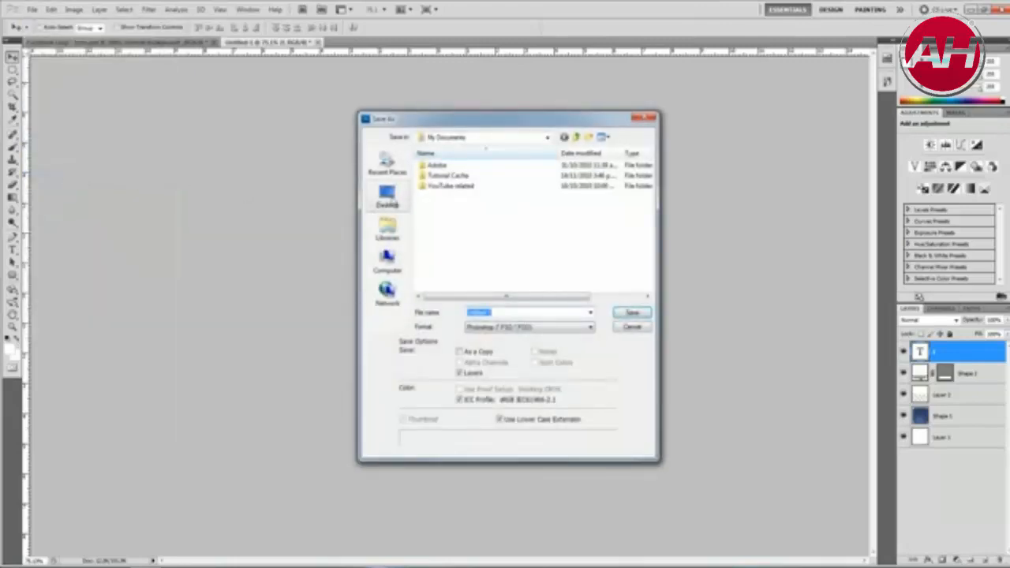
{"action": "left_click", "coordinate": [387, 197]}
{"action": "left_click", "coordinate": [556, 332]}
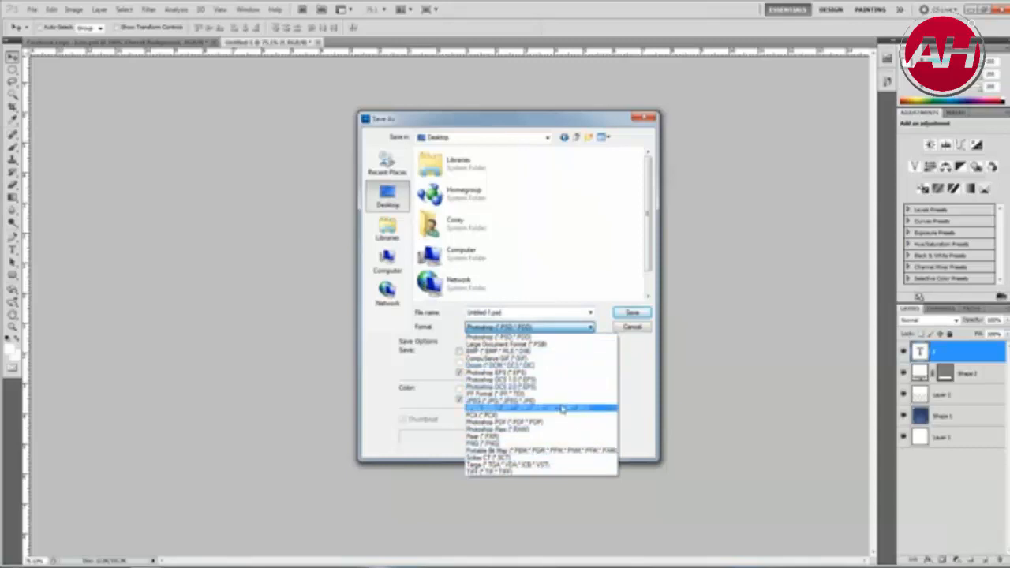
{"action": "left_click", "coordinate": [506, 400]}
{"action": "left_click", "coordinate": [635, 315]}
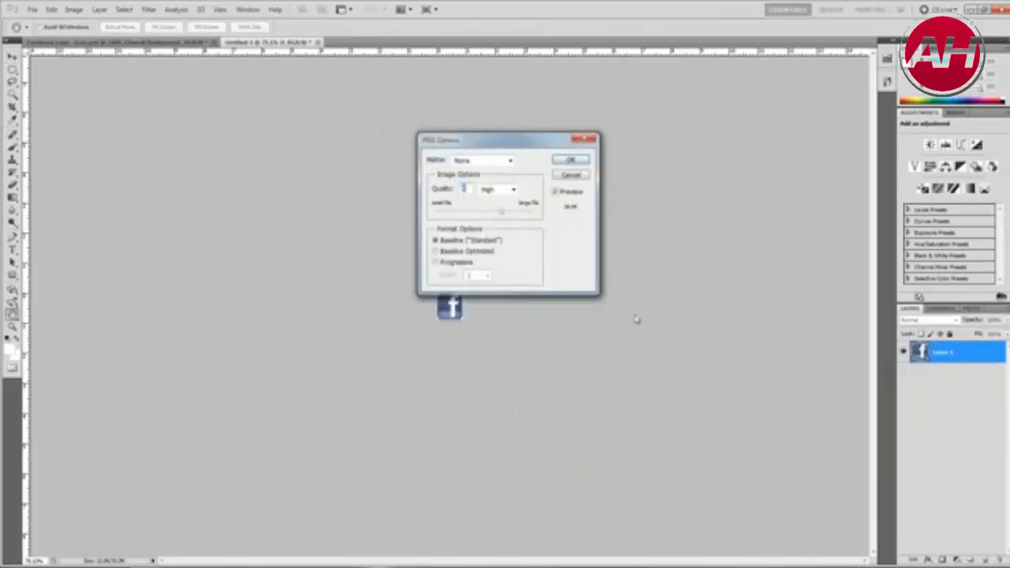
{"action": "left_click", "coordinate": [570, 160]}
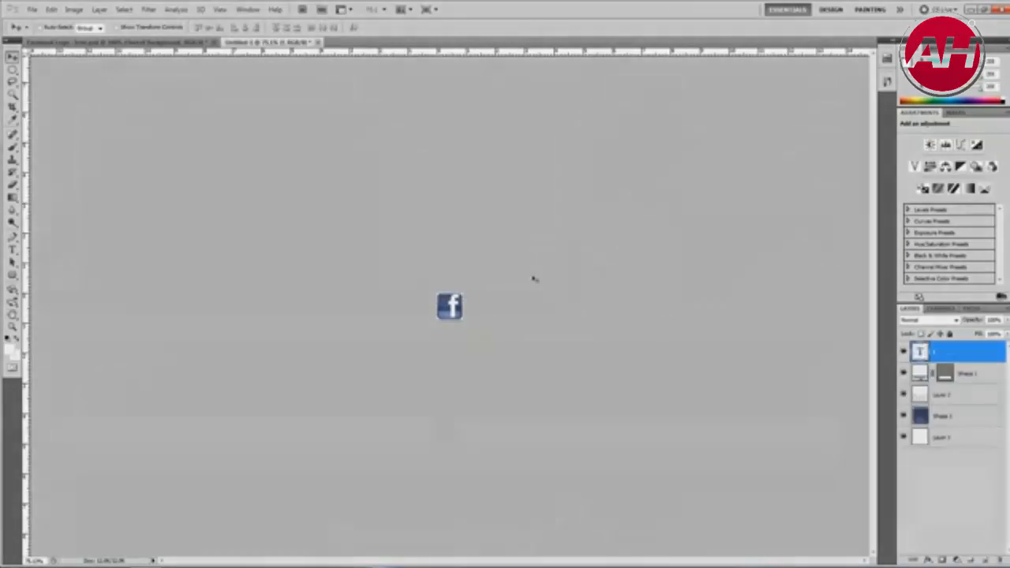